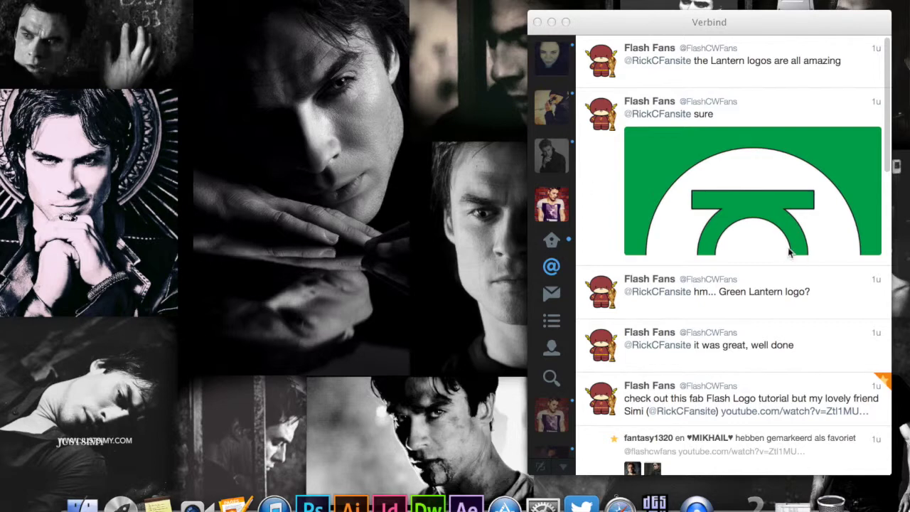
- Enlarge the Green Lantern logo picture in the tweet as a reference, and switch to Illustrator
click(744, 192)
click(743, 190)
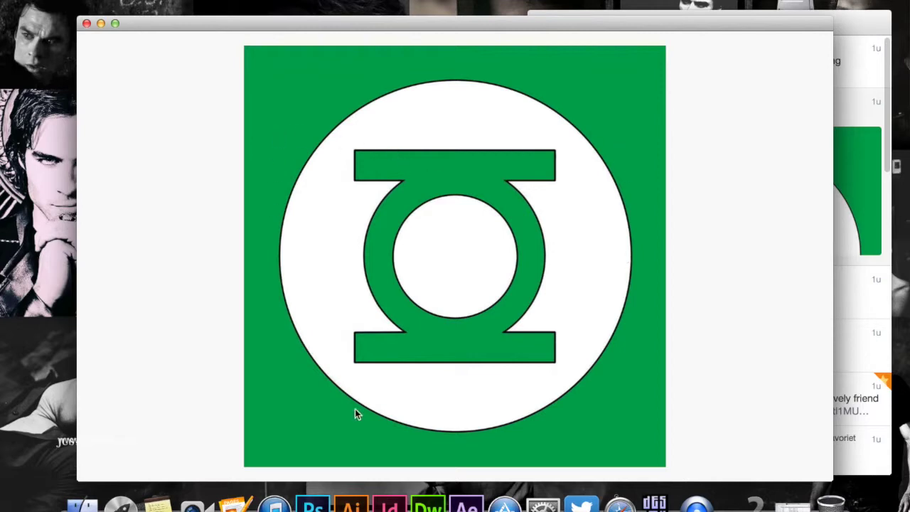
click(351, 505)
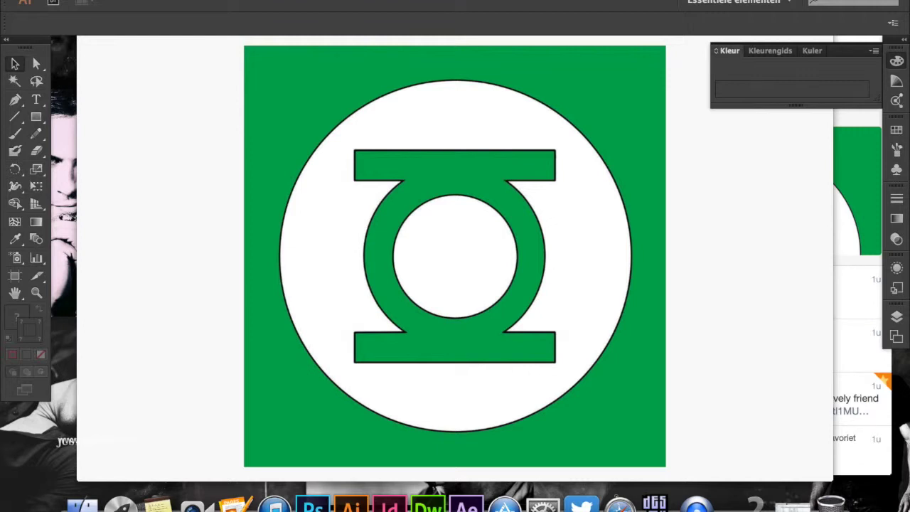
- Start a new document and set its width to 200 mm
click(114, 0)
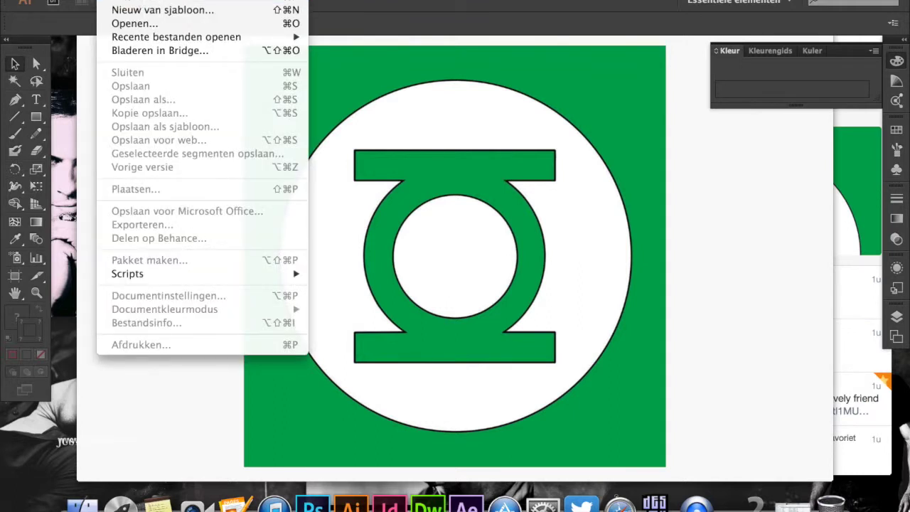
click(137, 1)
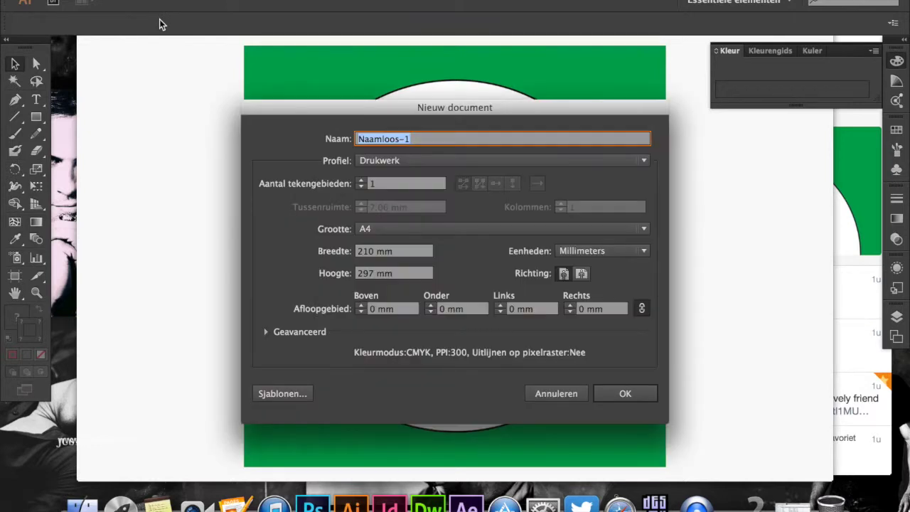
click(410, 229)
click(409, 231)
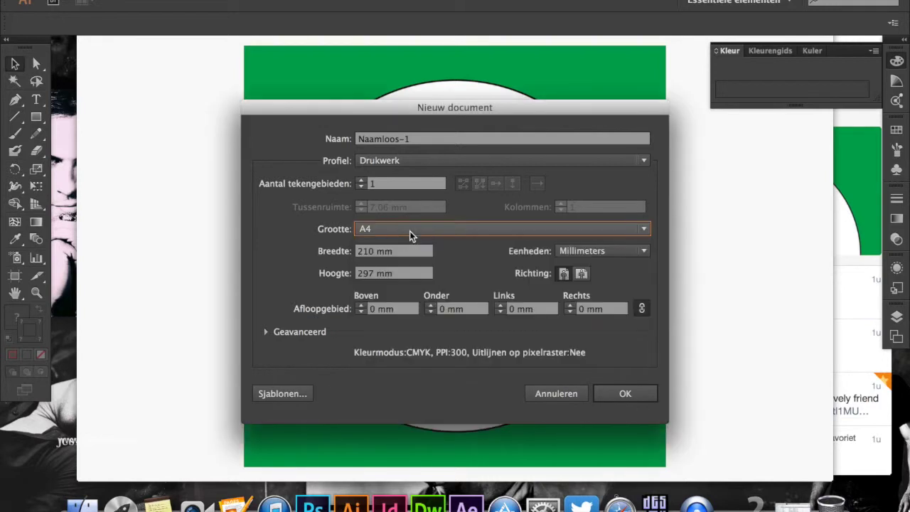
click(401, 254)
click(373, 253)
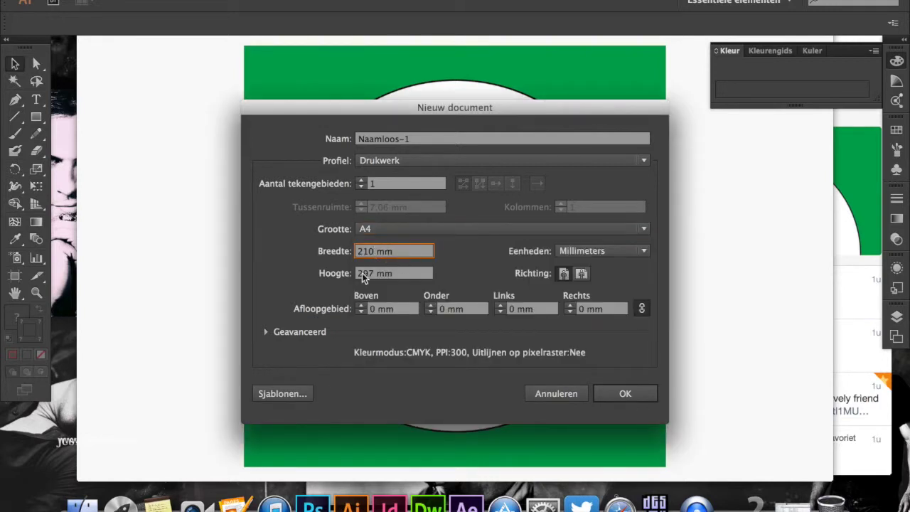
key(BackSpace)
key(BackSpace)
text(00)
- Set the new document's height to 200 mm and create it
click(377, 279)
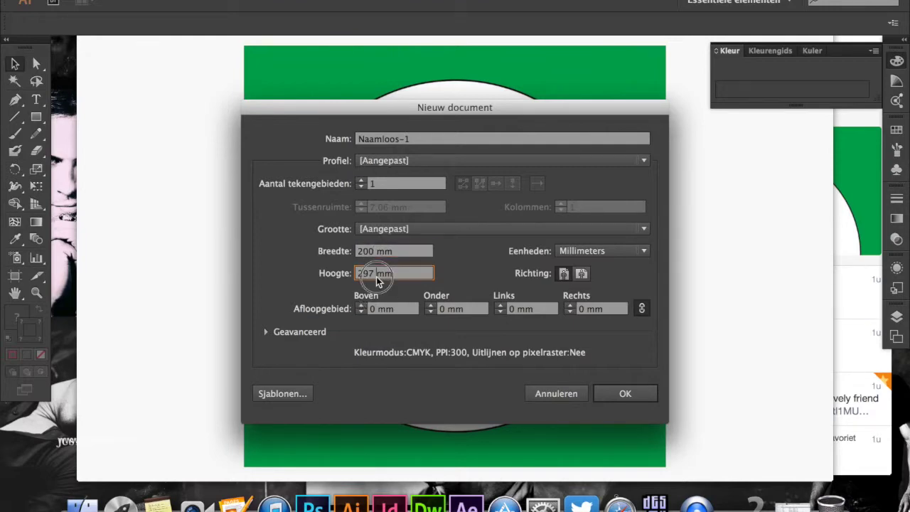
key(BackSpace)
key(BackSpace)
text(00)
click(647, 391)
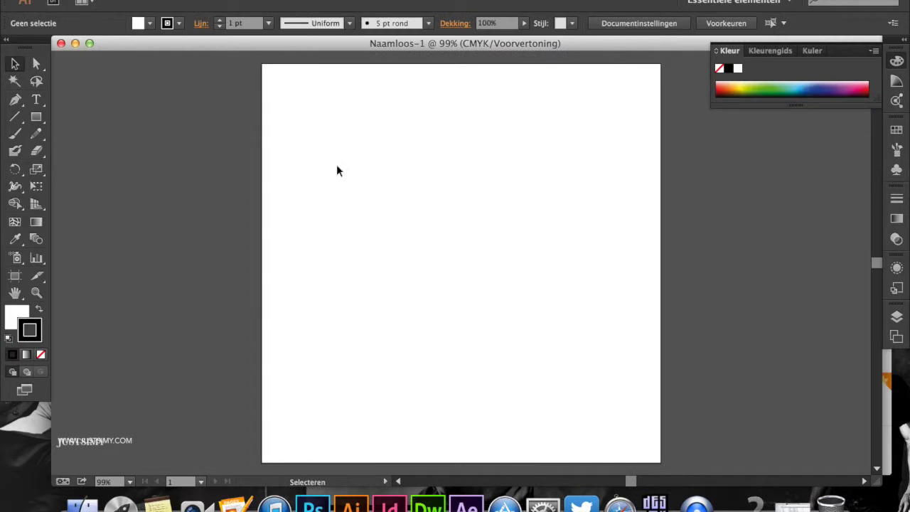
- Draw a rectangle of about 213 by 206 mm that covers the whole artboard and extends slightly past its edges
click(34, 121)
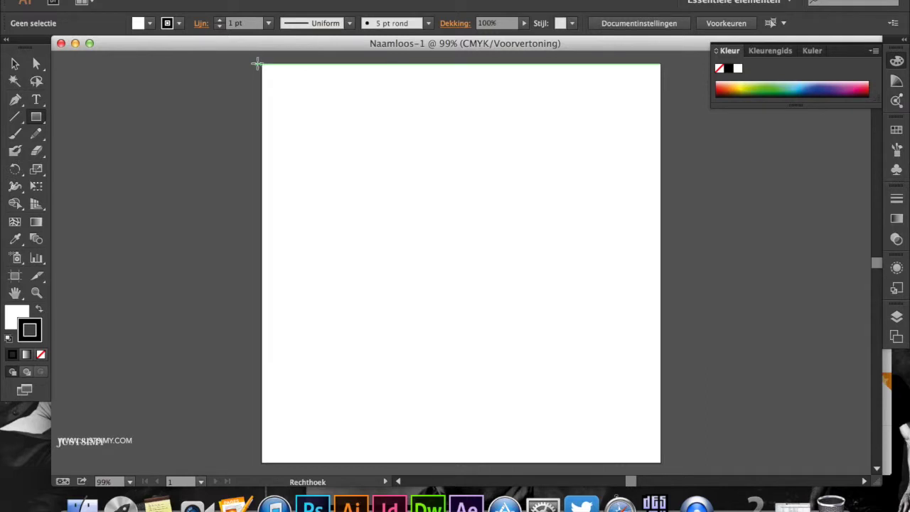
drag(254, 63, 678, 396)
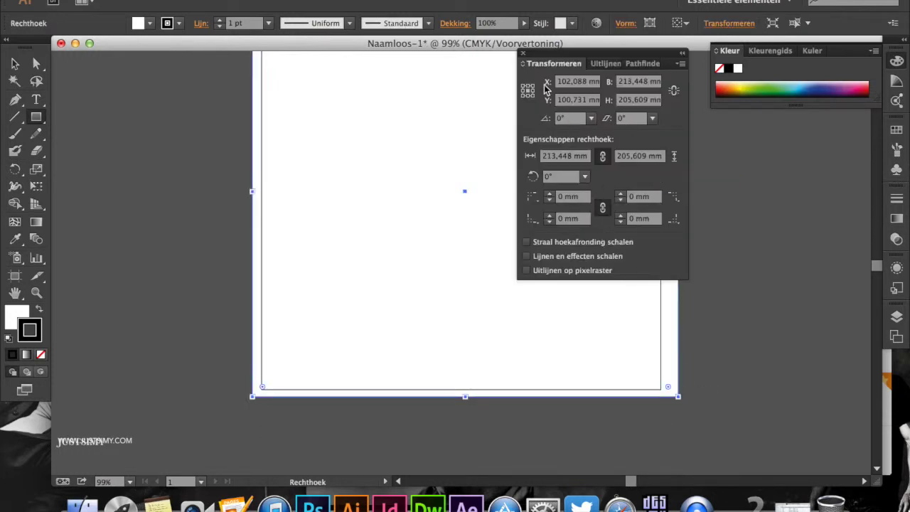
click(524, 54)
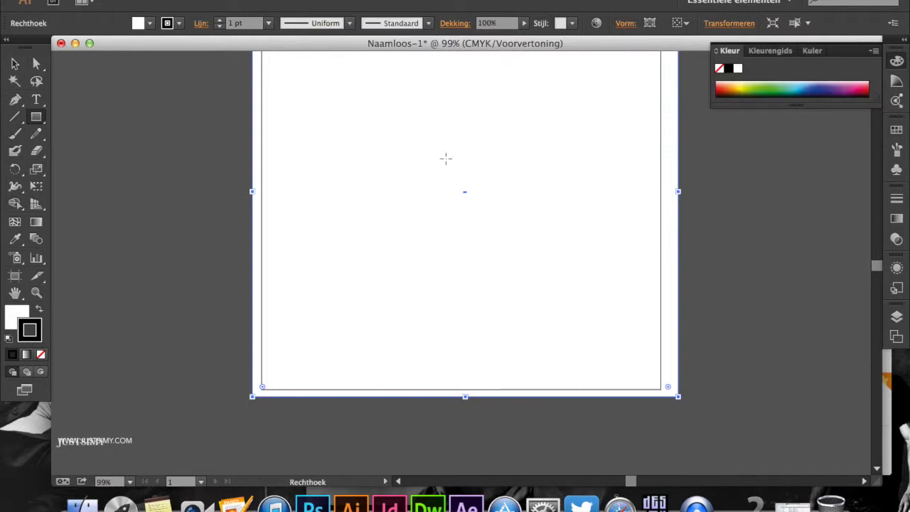
scroll(444, 158, up, 5)
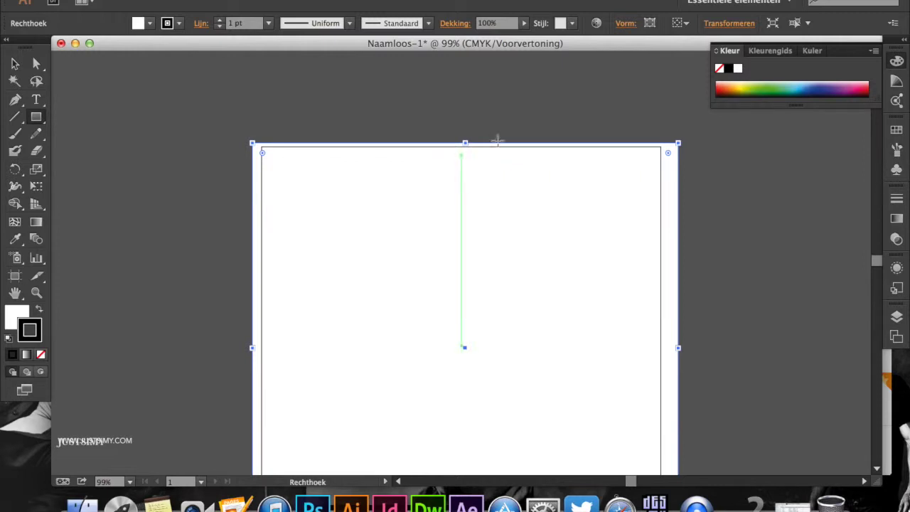
- Give the background rectangle a green stroke and a bright mid-green fill swatch
click(771, 90)
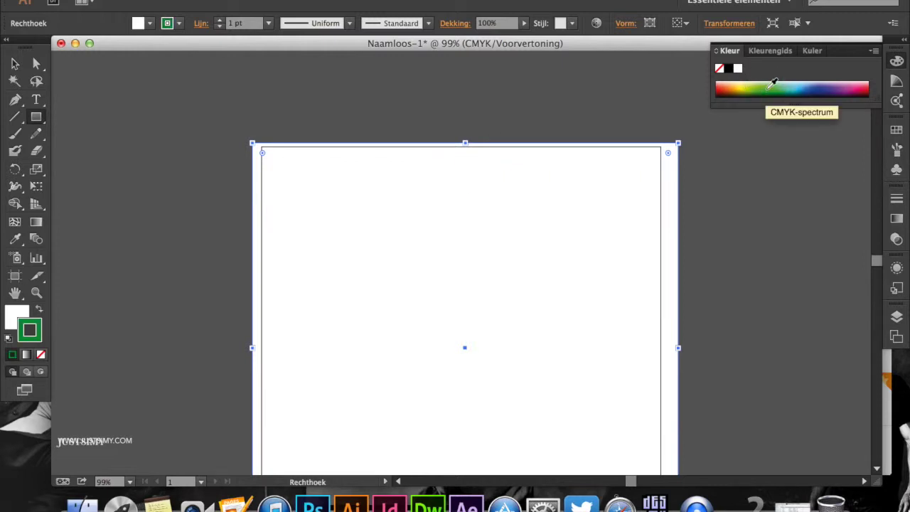
click(17, 64)
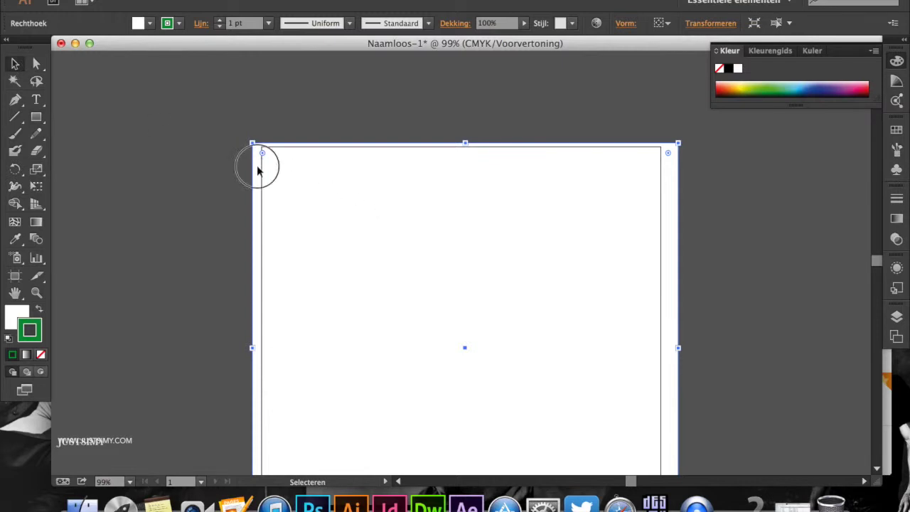
click(148, 23)
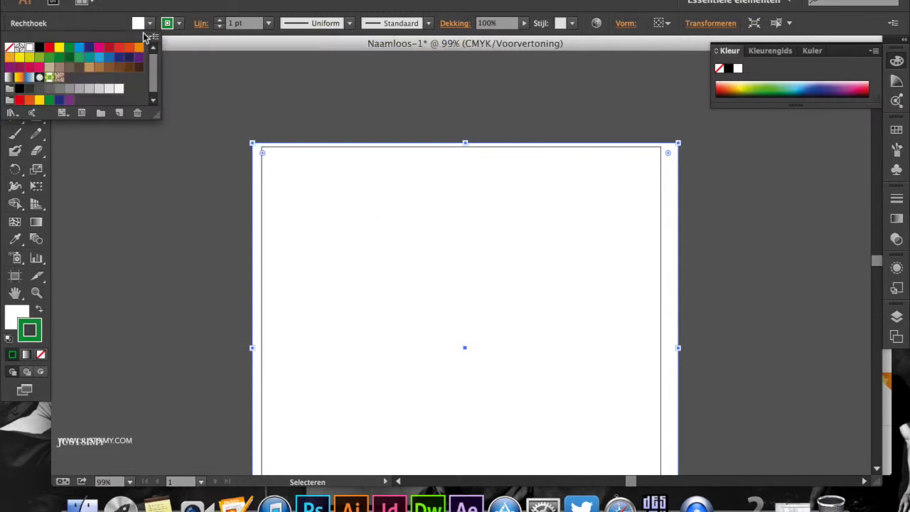
click(59, 57)
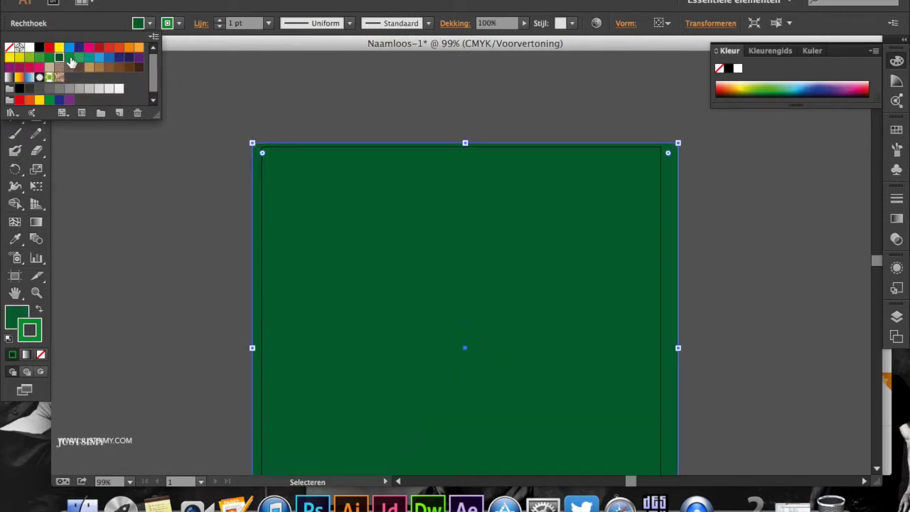
click(40, 58)
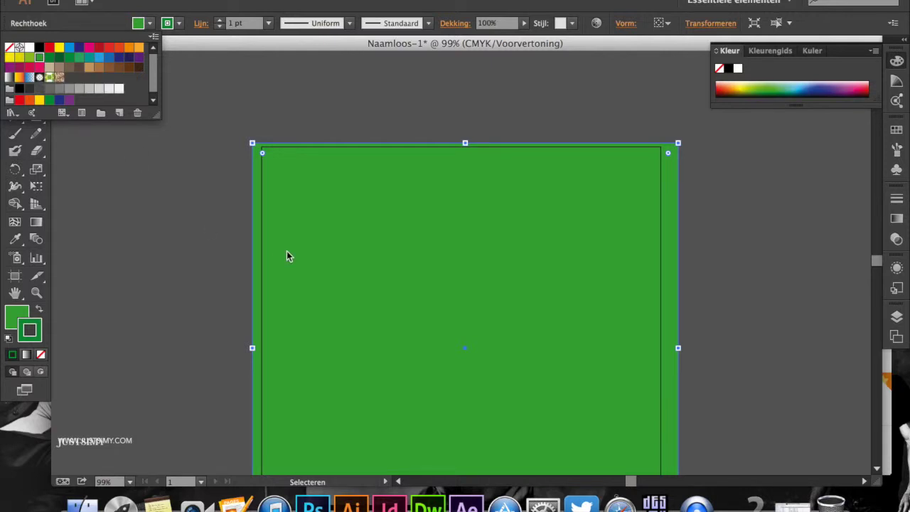
- Check the reference logo in the Twitter app and return to the Illustrator document
click(582, 505)
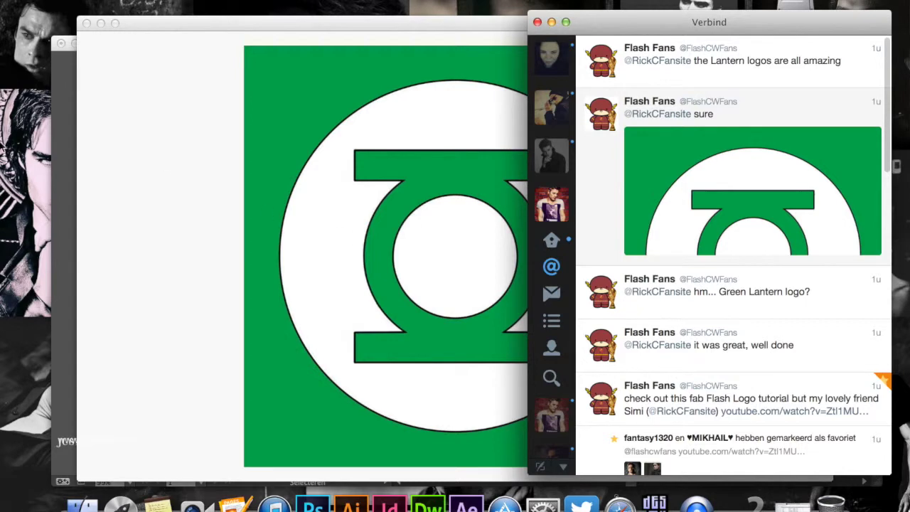
click(68, 121)
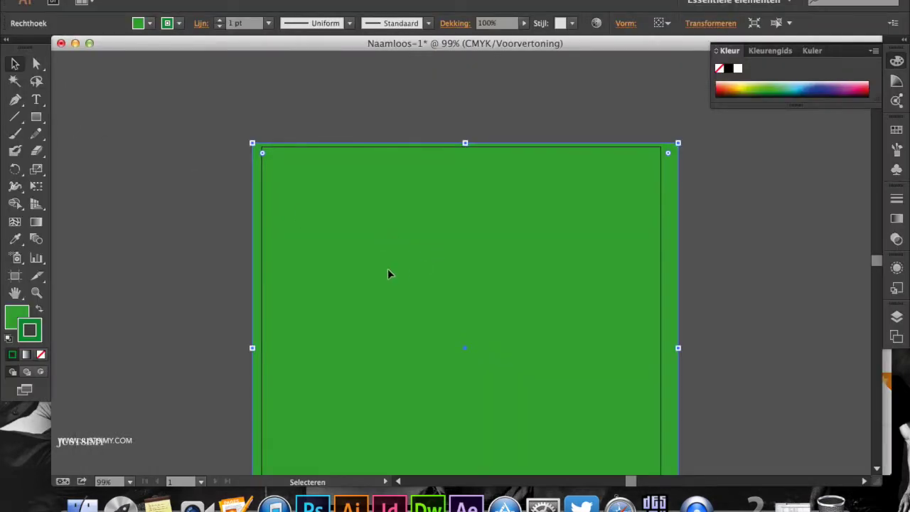
scroll(384, 269, down, 4)
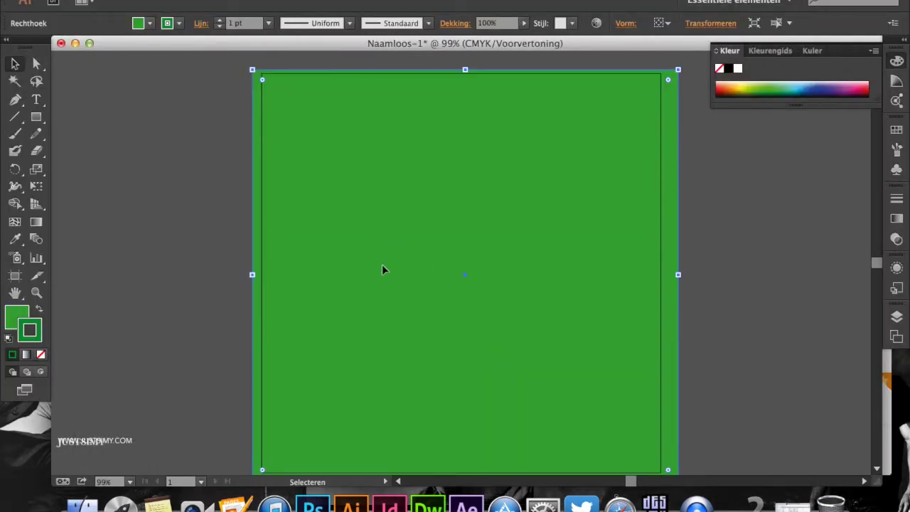
- Resize the green rectangle so its edges line up exactly with the artboard on all sides
click(726, 216)
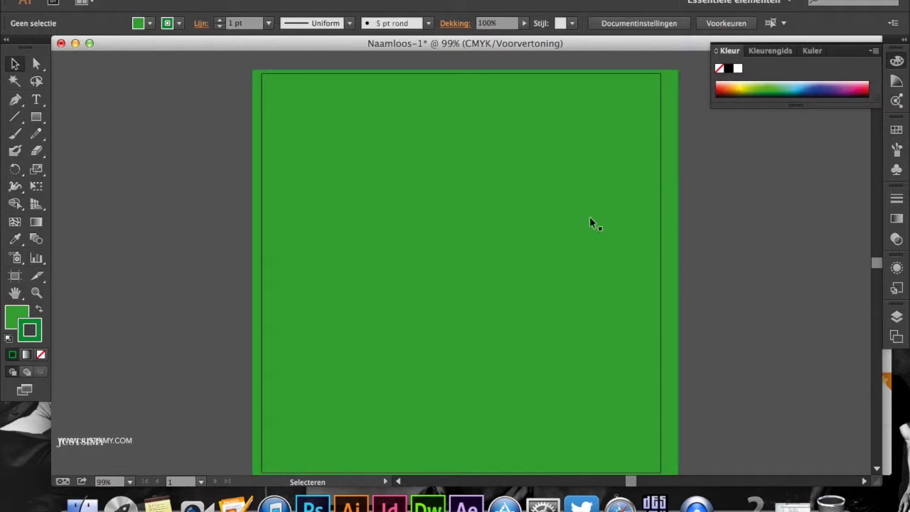
click(253, 71)
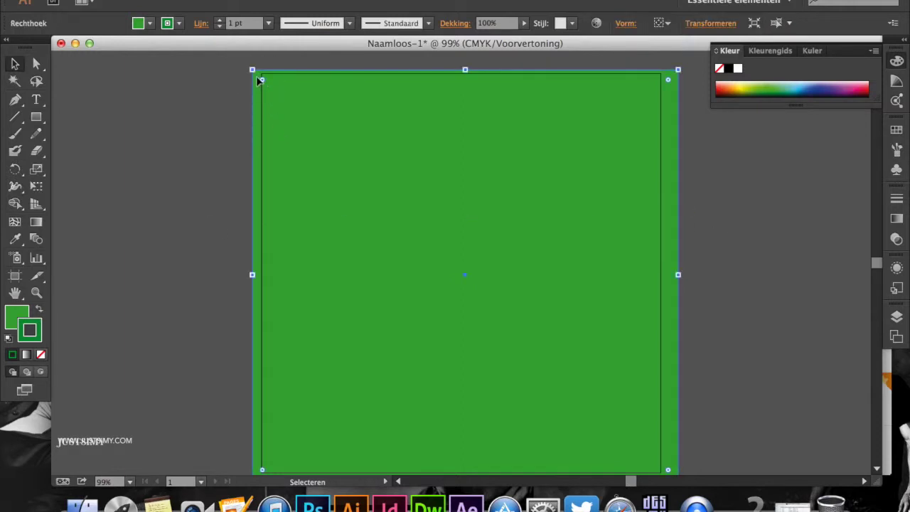
drag(253, 72, 261, 74)
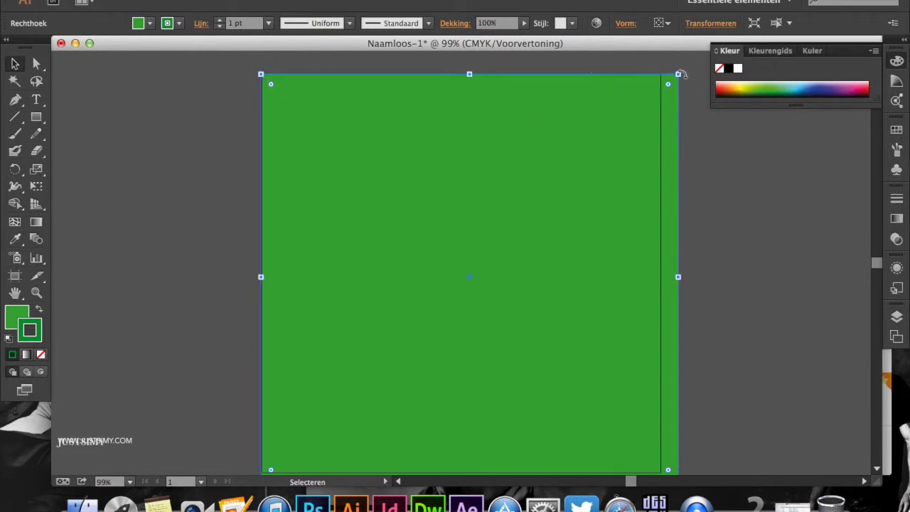
drag(681, 74, 660, 74)
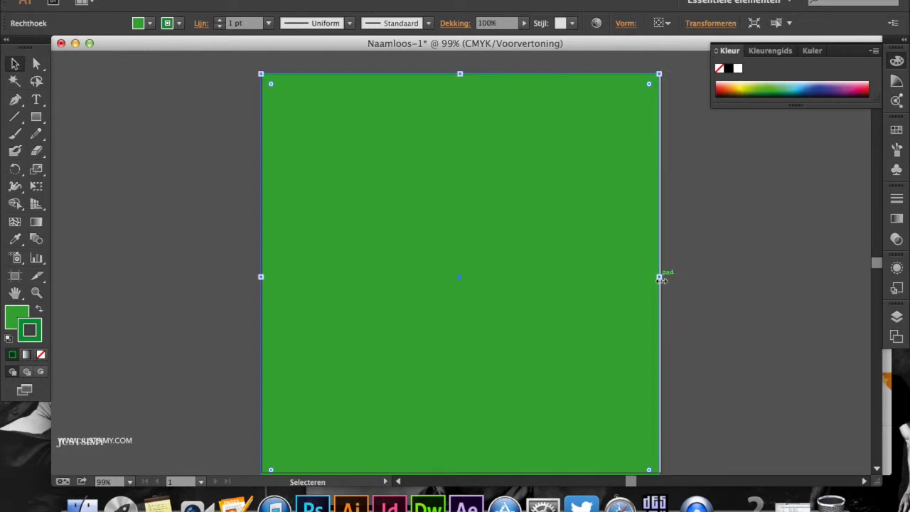
drag(661, 277, 661, 277)
scroll(495, 287, down, 5)
drag(460, 332, 461, 323)
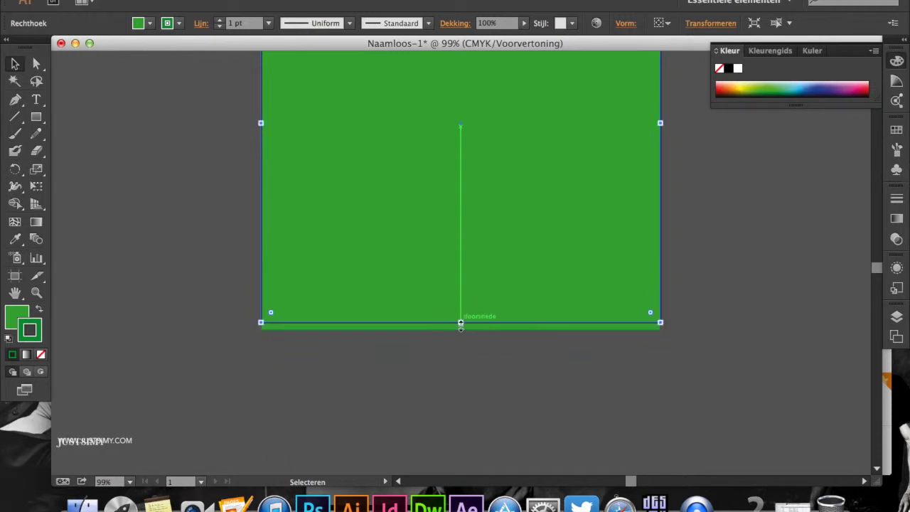
click(735, 243)
- Draw a large circle with the Ellipse tool over the green background, nearly as wide as the artboard
scroll(412, 226, up, 1)
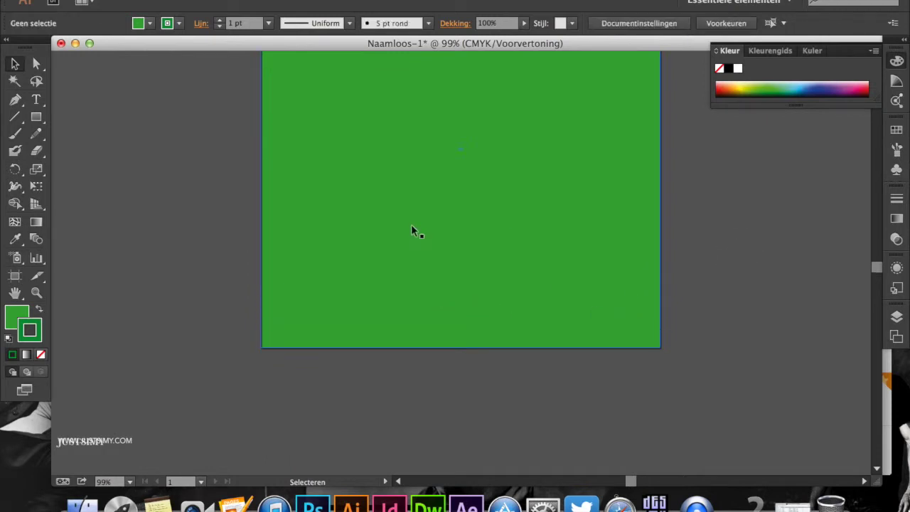
scroll(411, 224, up, 6)
scroll(424, 229, down, 1)
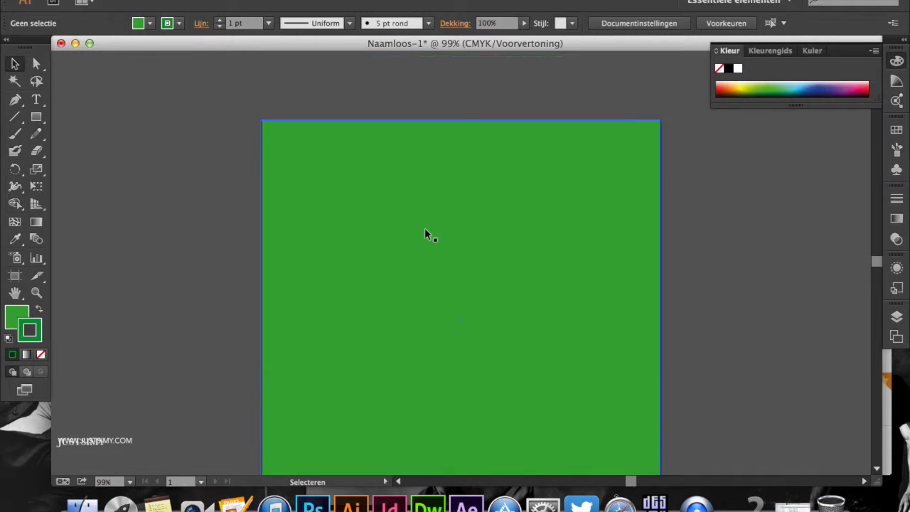
scroll(424, 235, down, 1)
click(37, 118)
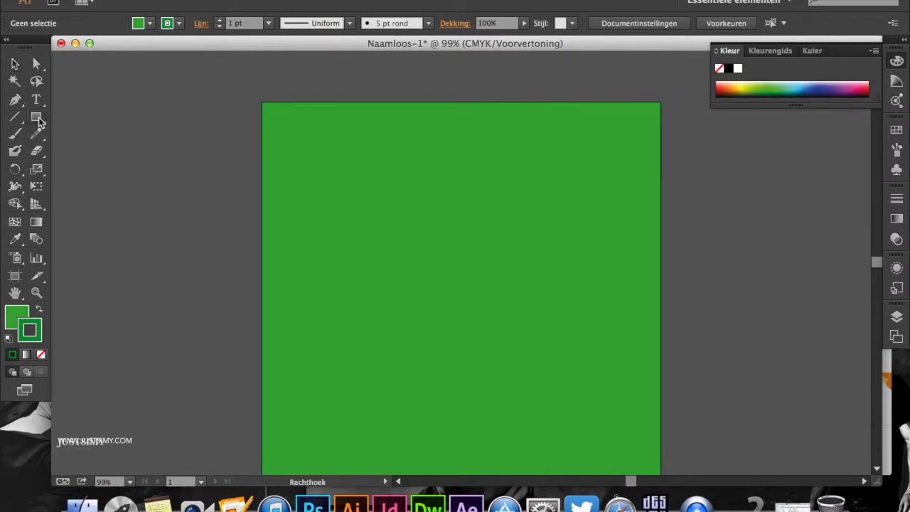
drag(39, 121, 92, 152)
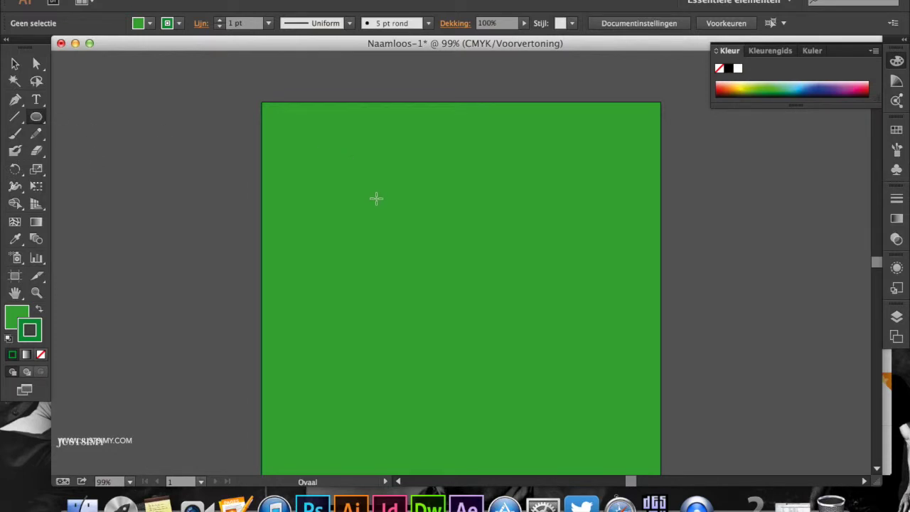
drag(300, 151, 655, 419)
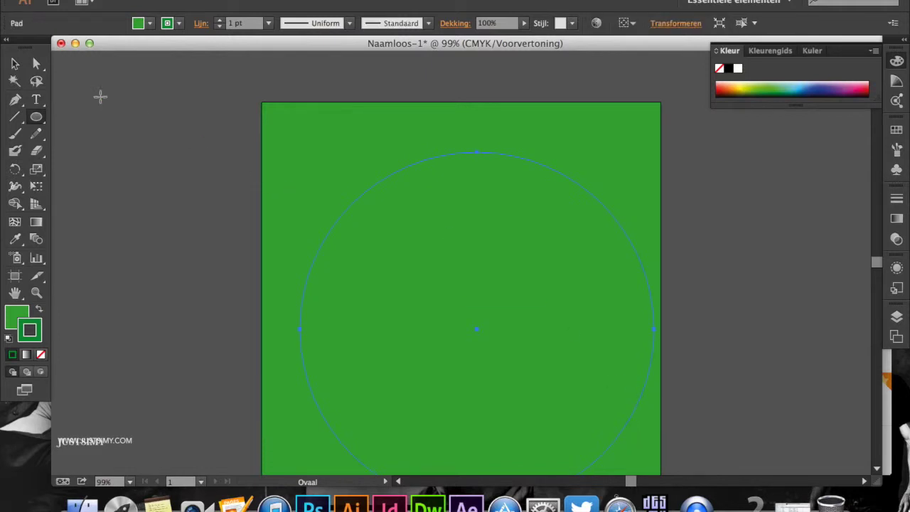
- Move the large circle so it is centred horizontally and vertically on the green square
click(15, 64)
drag(490, 228, 461, 199)
mouse_move(504, 274)
mouse_down()
mouse_move(523, 284)
mouse_move(514, 276)
mouse_up()
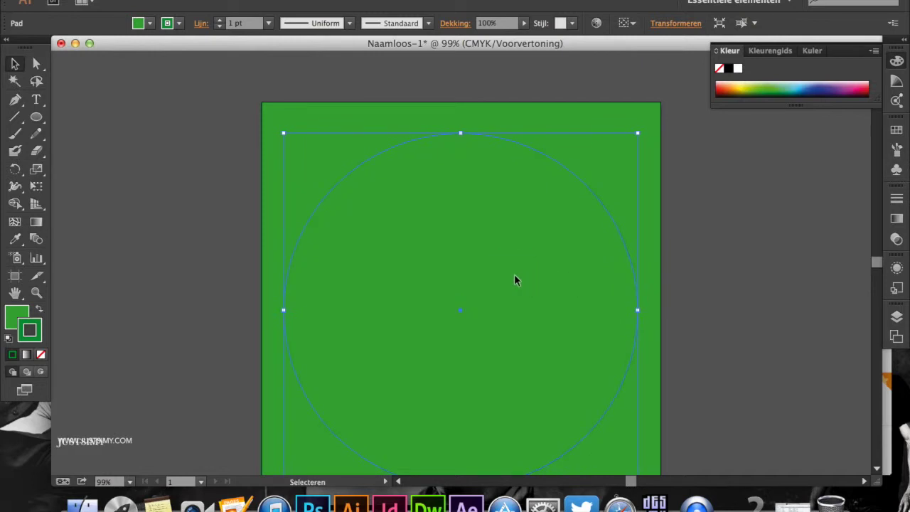
click(715, 226)
scroll(715, 226, down, 3)
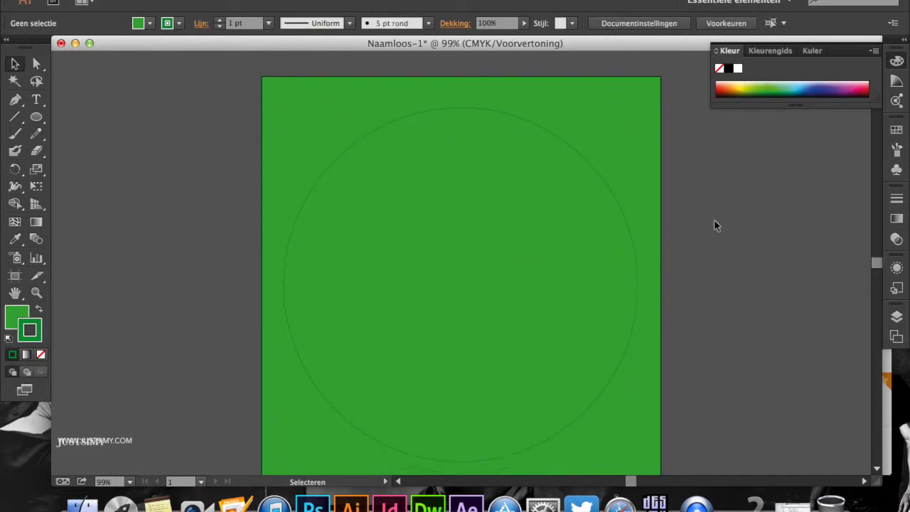
drag(502, 211, 501, 204)
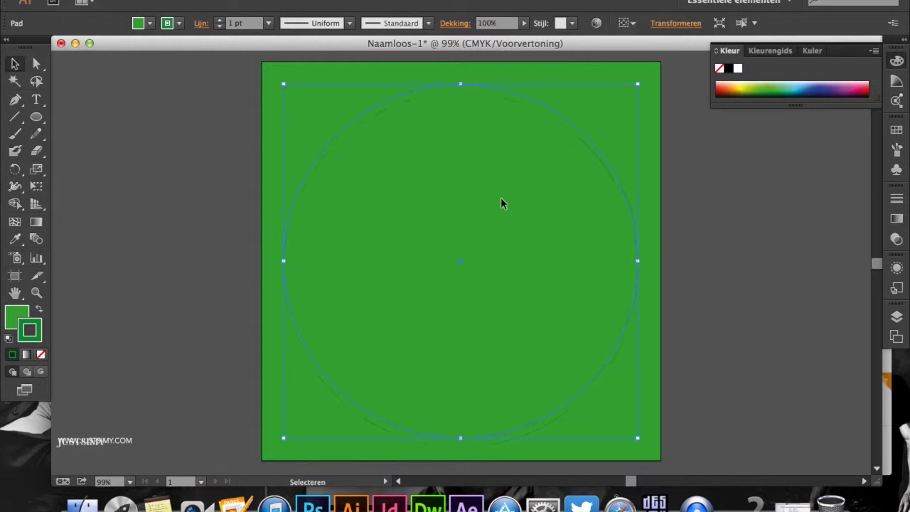
click(720, 239)
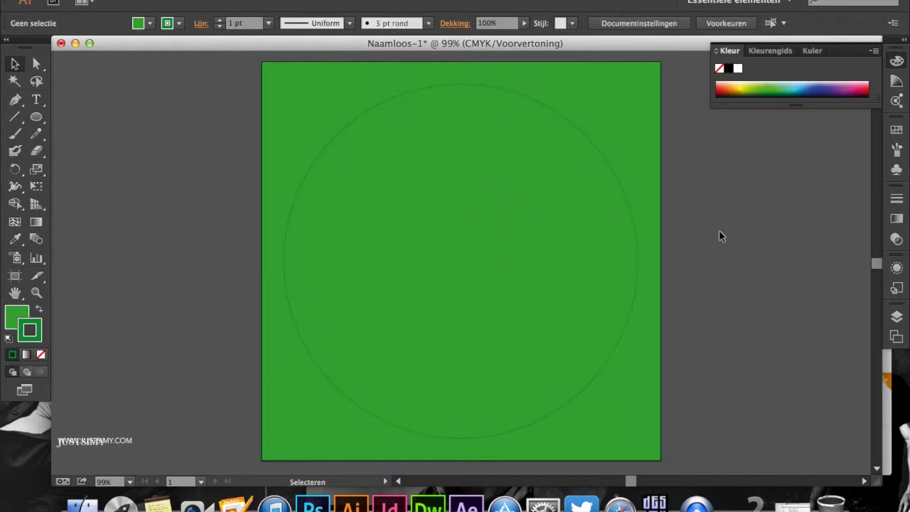
- Give the large circle a black stroke and a white fill
click(508, 181)
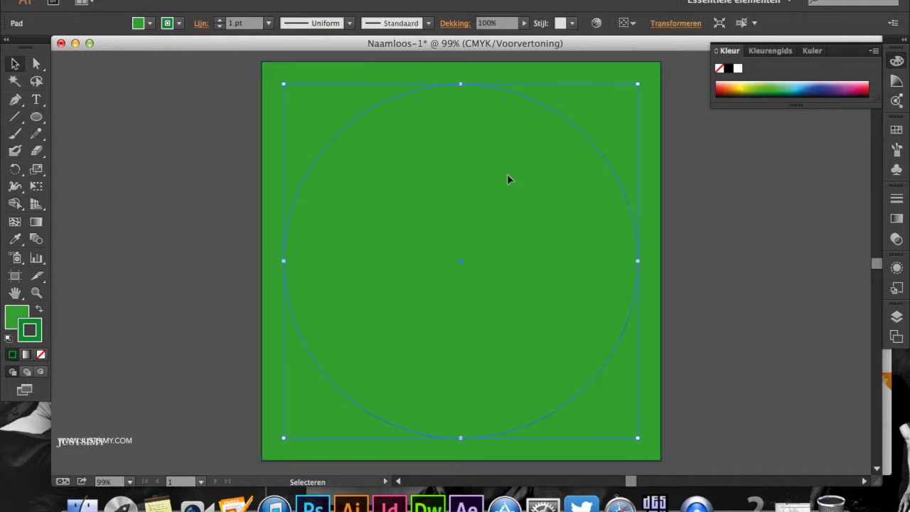
click(179, 24)
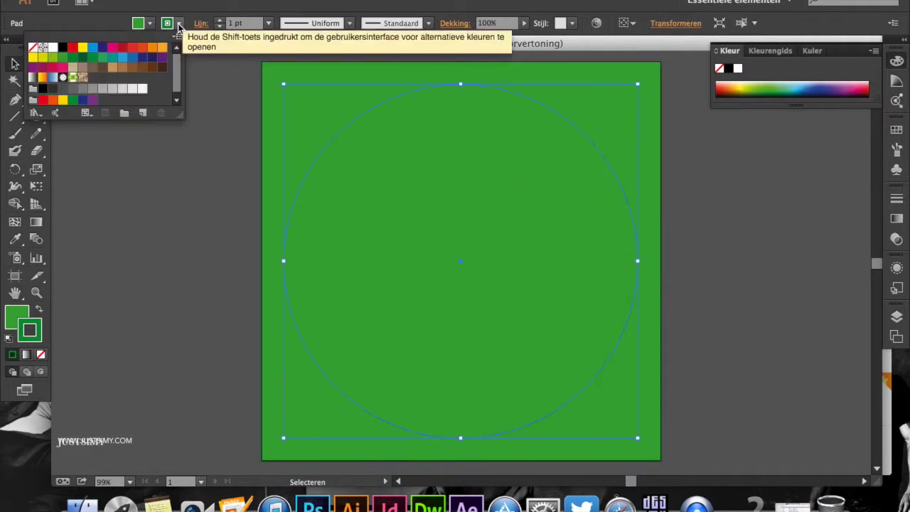
click(62, 47)
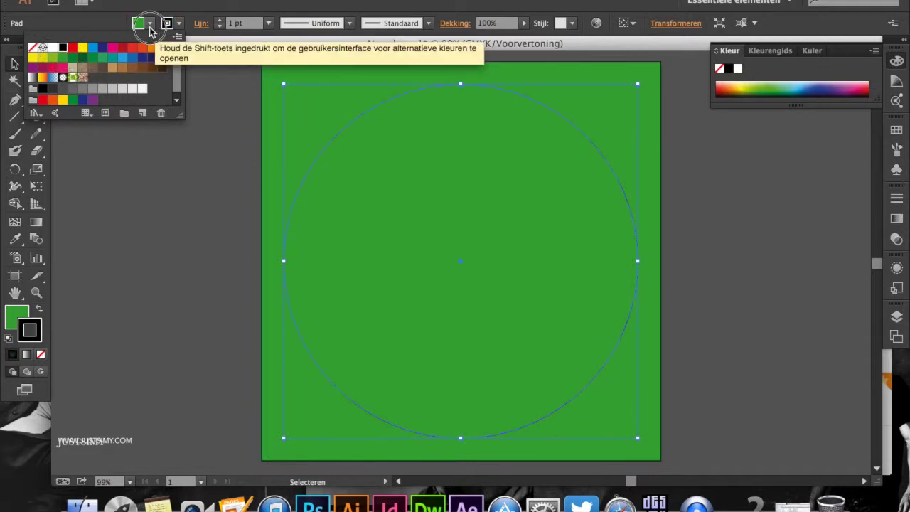
click(150, 24)
click(150, 24)
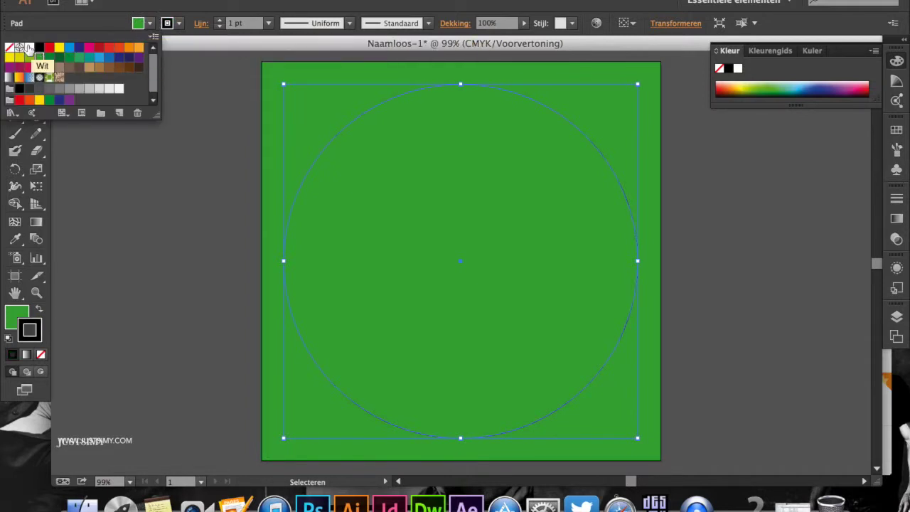
click(29, 47)
click(706, 247)
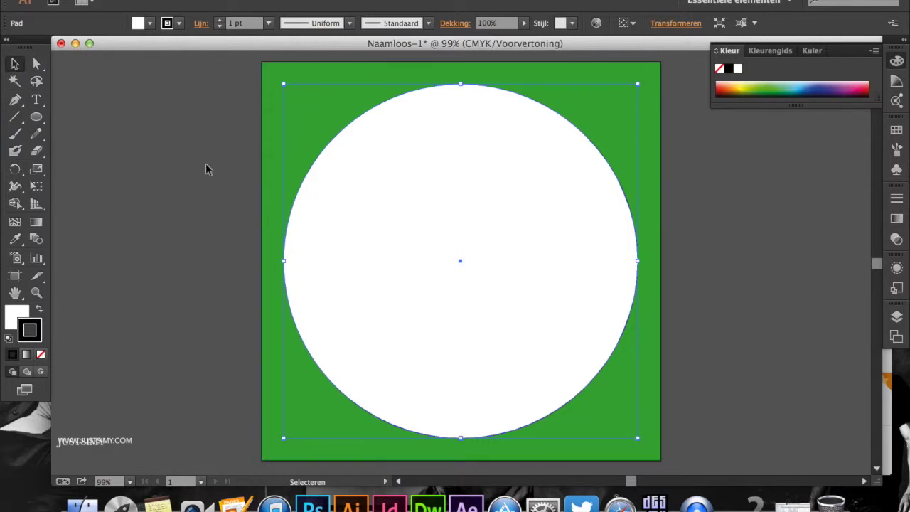
- Draw a horizontal rectangle about 99 mm wide and 22 mm high across the upper part of the white circle
click(36, 118)
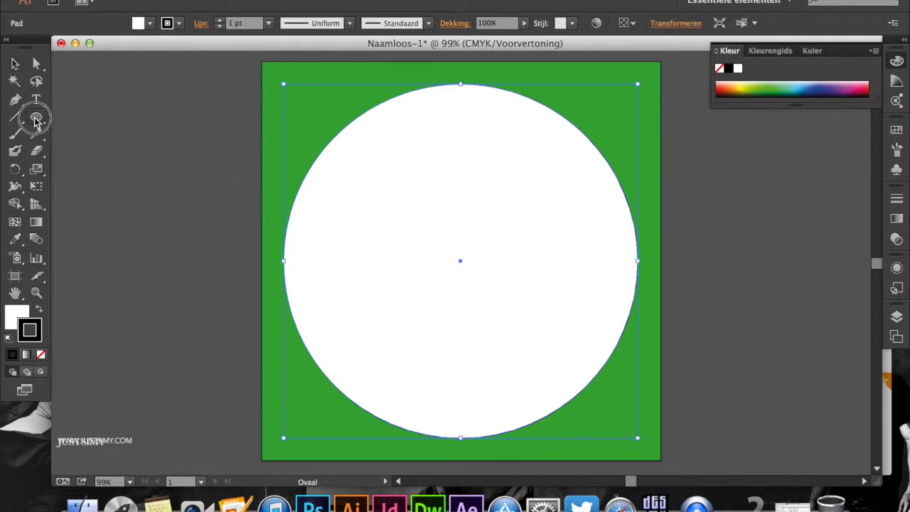
click(39, 121)
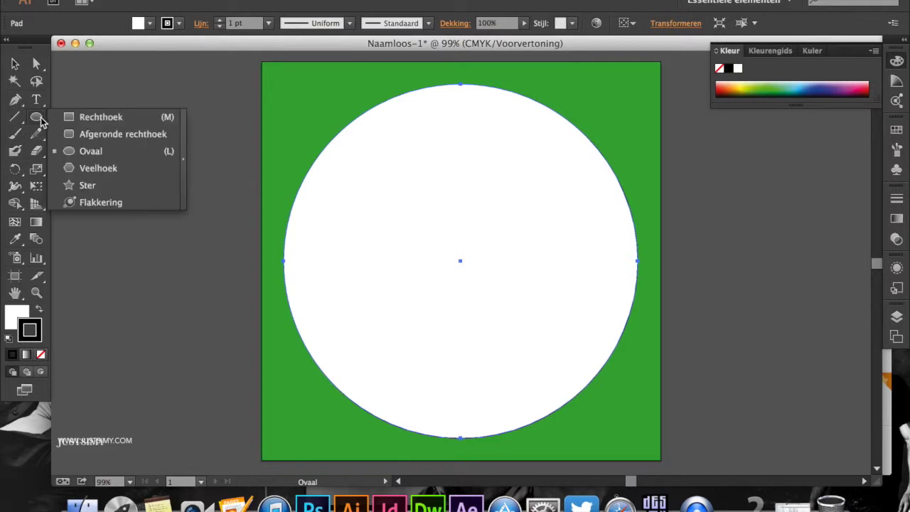
click(81, 121)
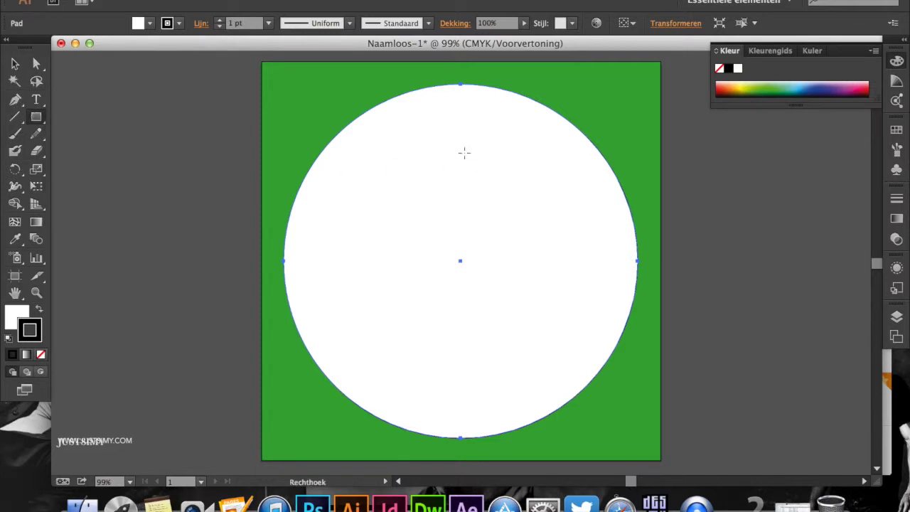
drag(360, 140, 558, 184)
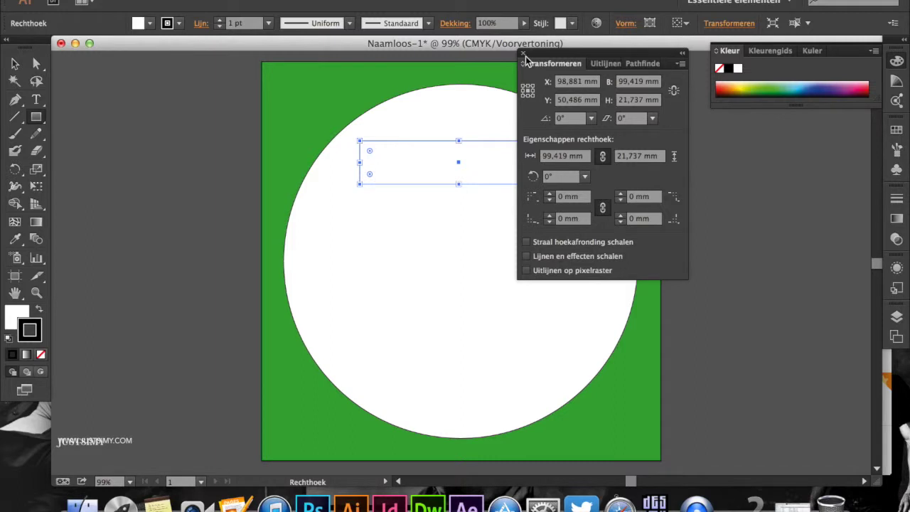
drag(654, 50, 841, 148)
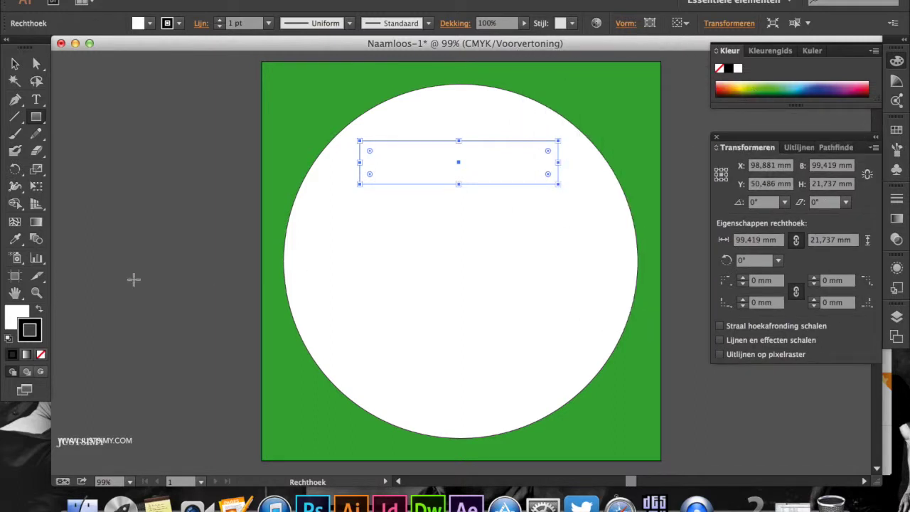
- Duplicate the horizontal bar straight down, about 78 mm below the original, in the lower part of the white circle
click(15, 64)
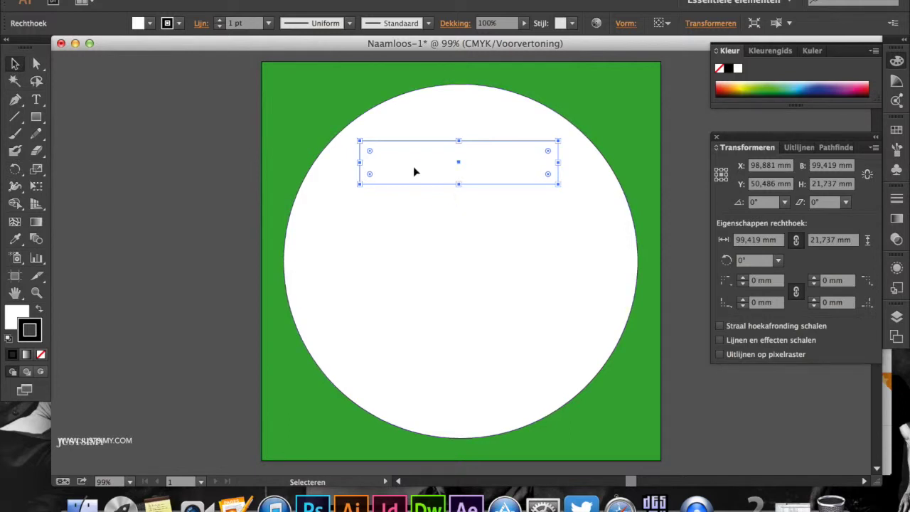
drag(417, 172, 411, 327)
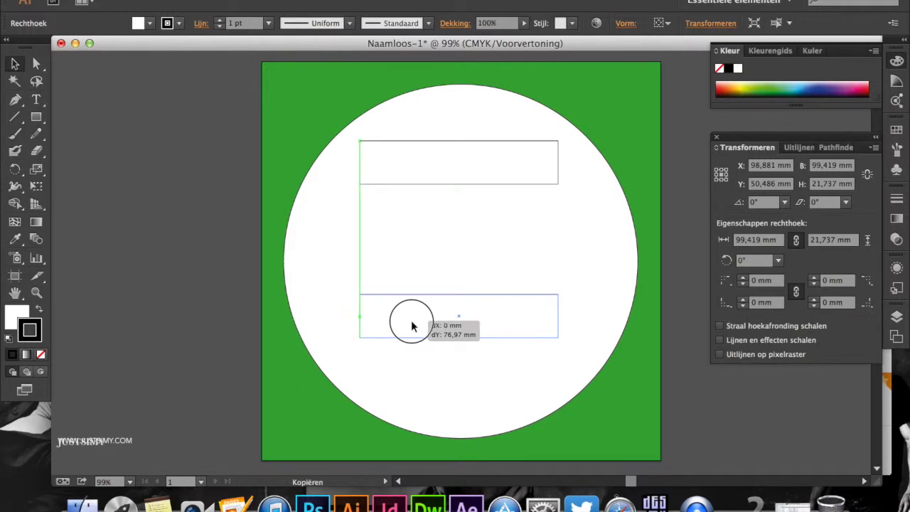
drag(411, 326, 410, 322)
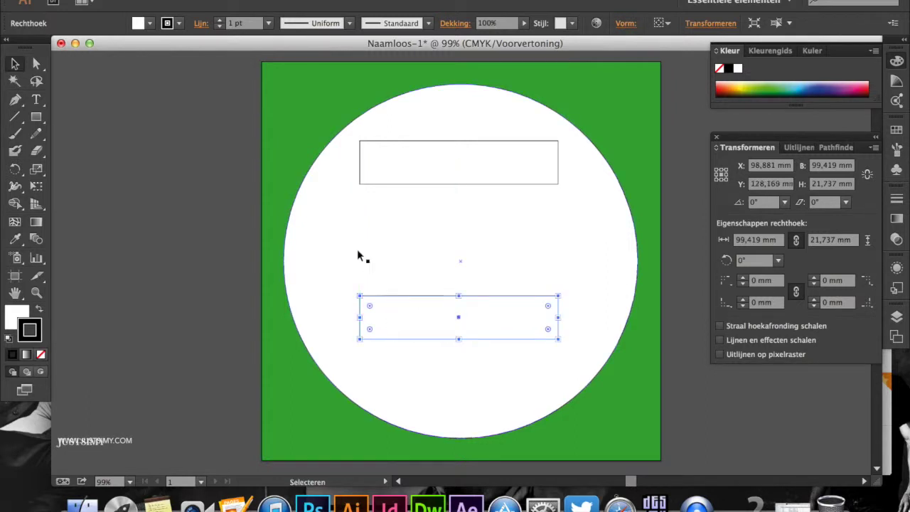
click(321, 238)
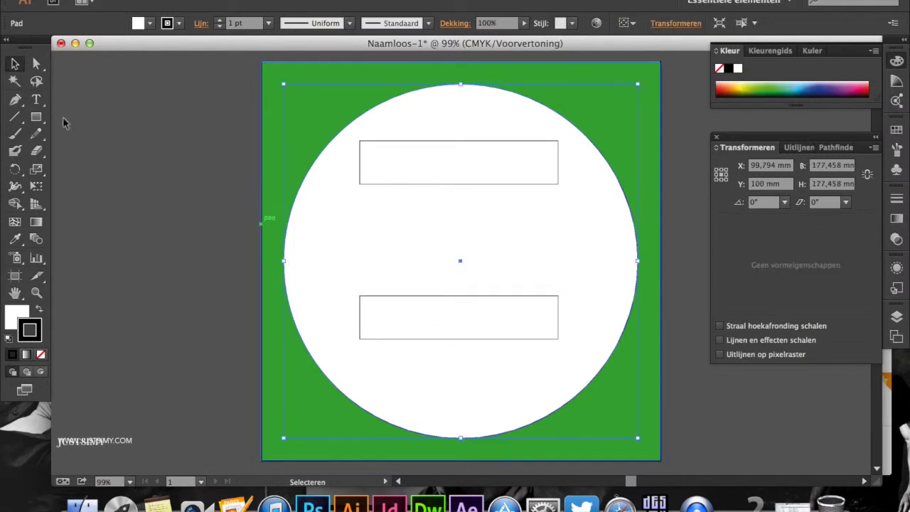
- Draw a circle about 76 mm in diameter overlapping both bars and move it roughly midway between their ends
click(36, 116)
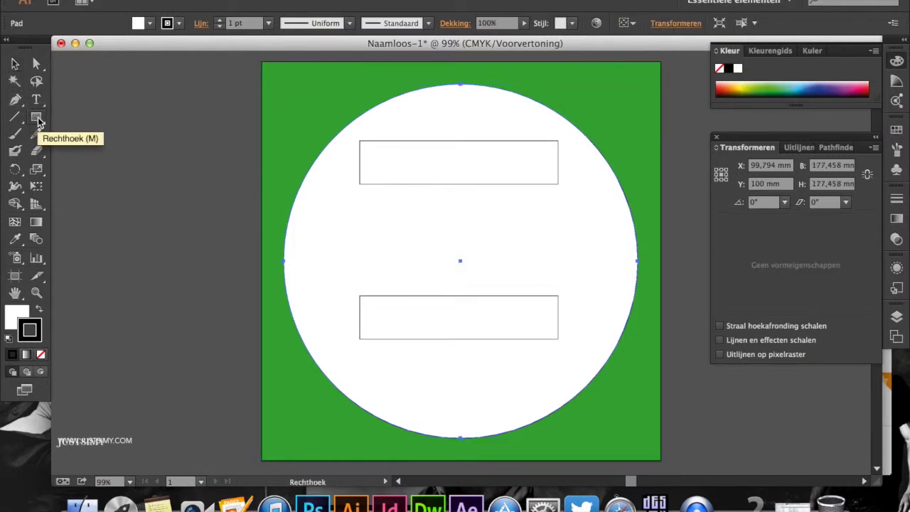
drag(35, 121, 85, 152)
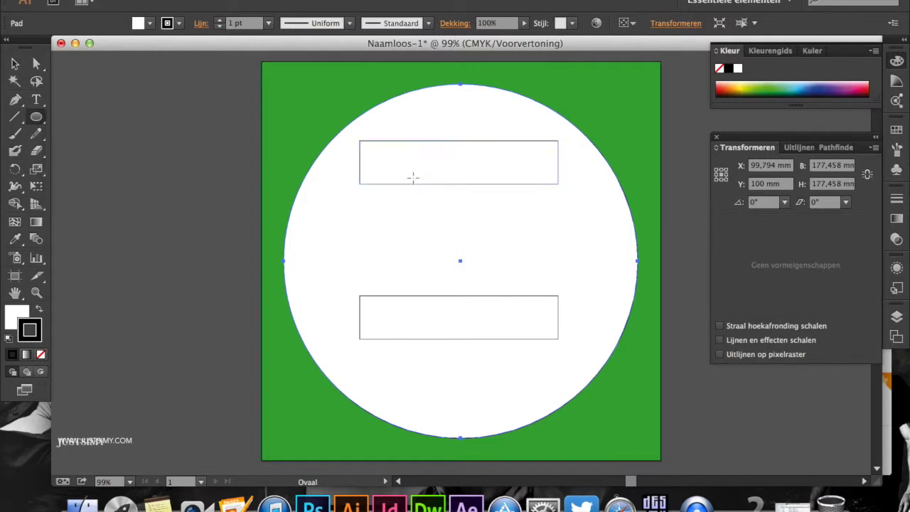
drag(399, 169, 548, 322)
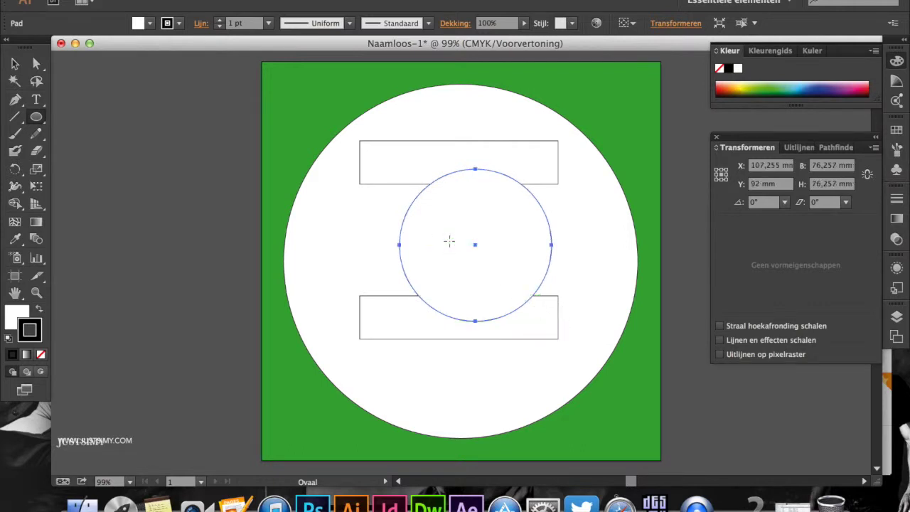
click(15, 64)
drag(434, 202, 413, 198)
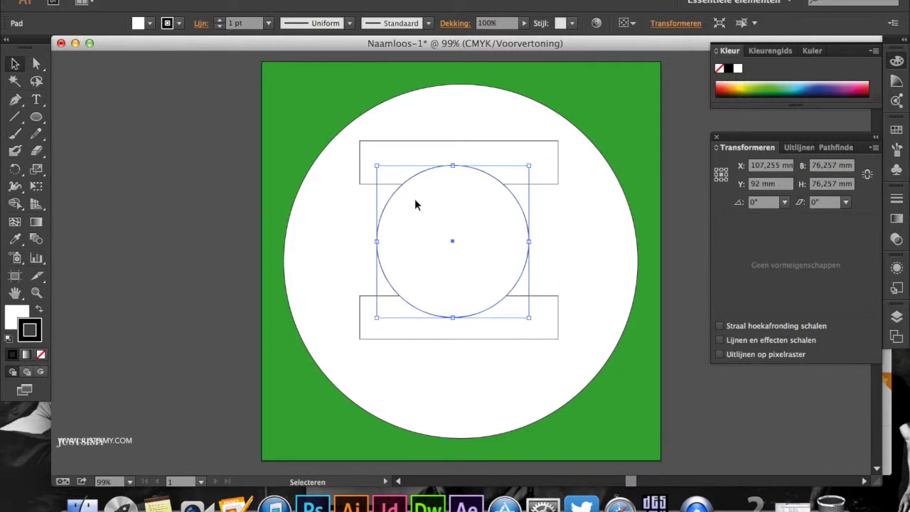
- Compare the shapes with the reference logo in the Twitter app and return to the Illustrator document
click(320, 219)
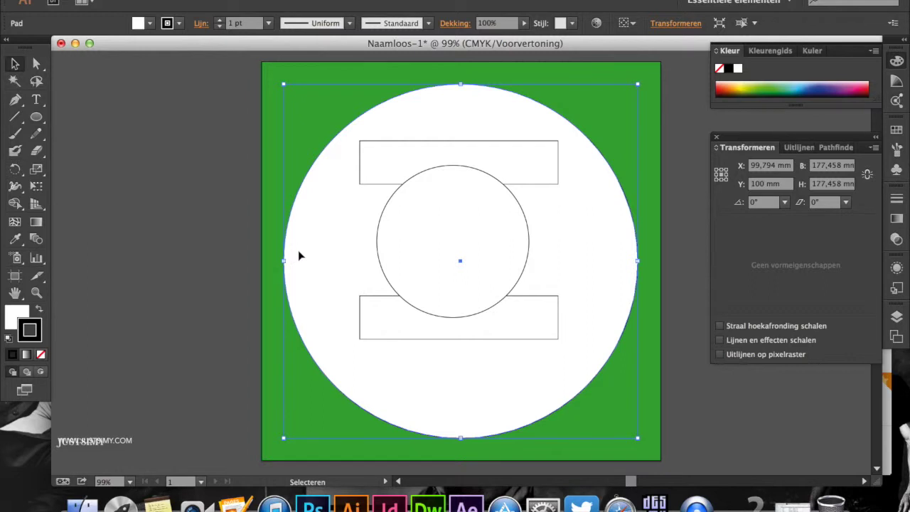
click(582, 506)
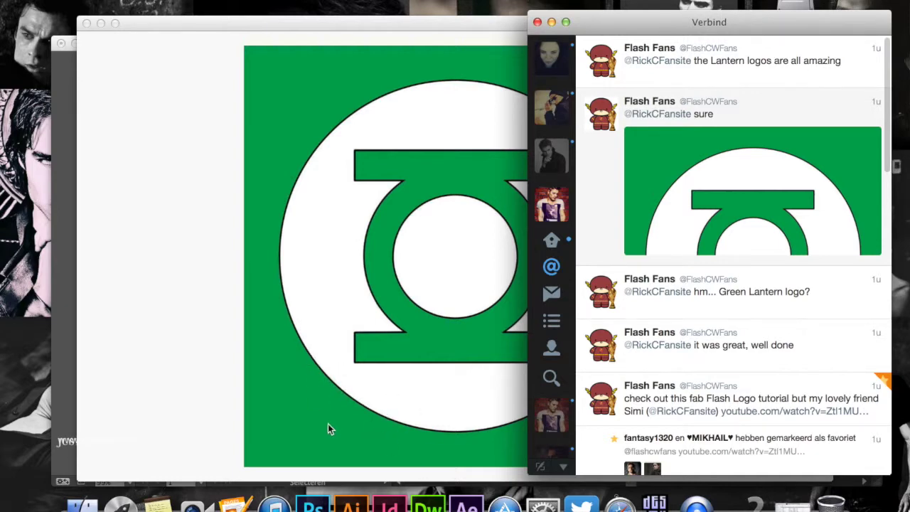
click(344, 506)
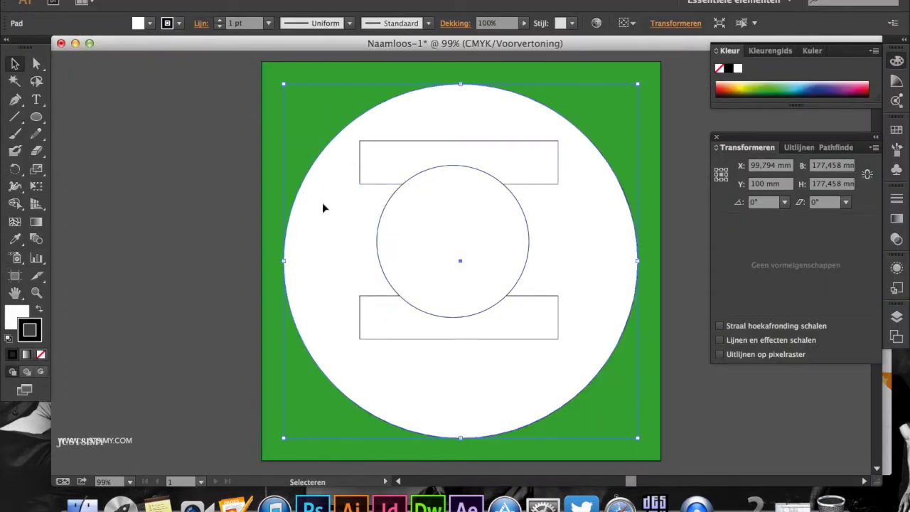
- Nudge the large white circle to the centre of the artboard, and lock it together with the green background rectangle
click(36, 63)
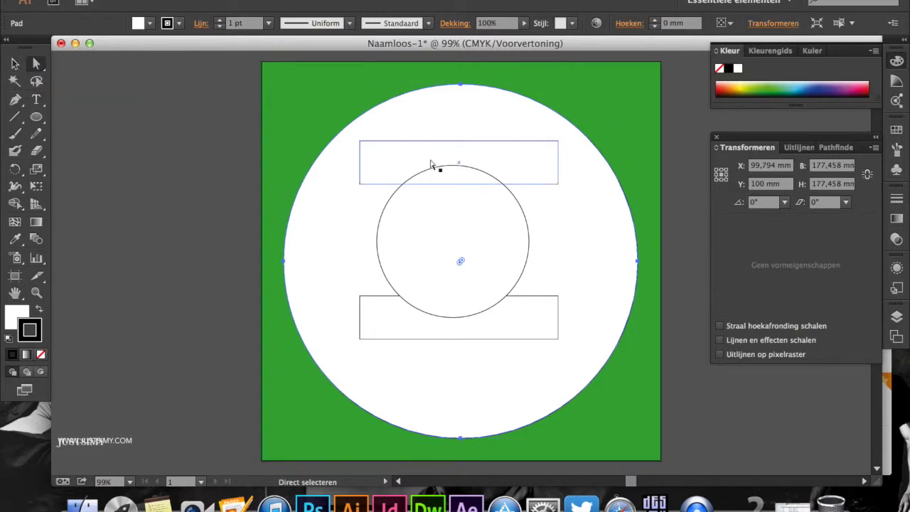
mouse_move(426, 125)
mouse_down()
mouse_move(474, 278)
mouse_move(494, 307)
mouse_move(430, 169)
mouse_move(424, 122)
mouse_up()
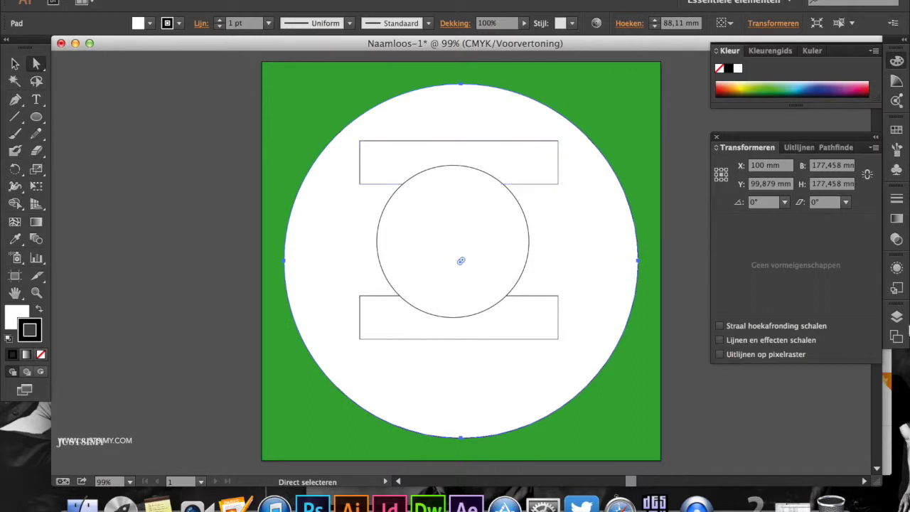
click(899, 318)
click(755, 326)
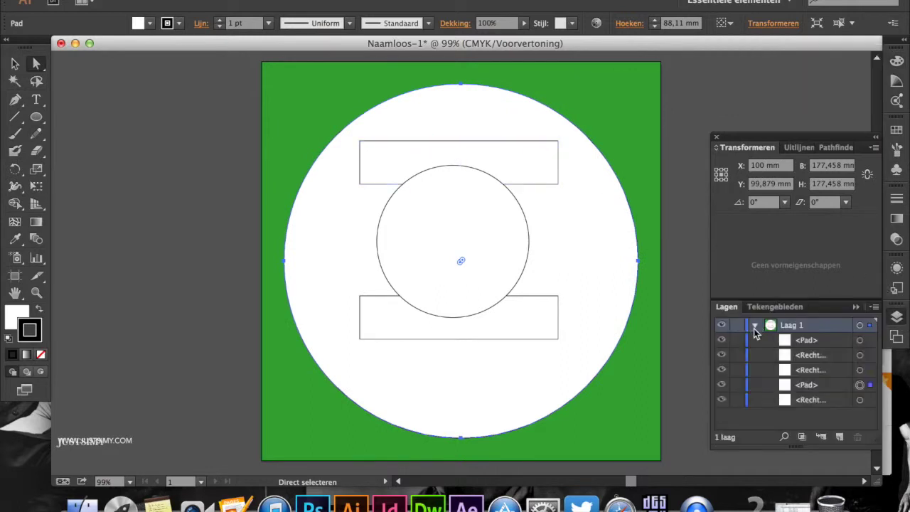
click(737, 385)
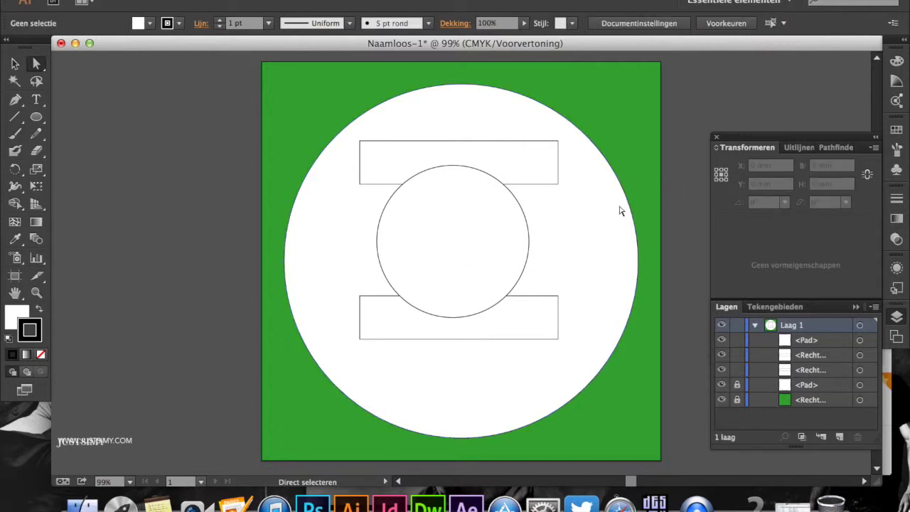
- Merge the two bars and the smaller circle into a single shape with the Shape Builder tool
drag(436, 125, 488, 363)
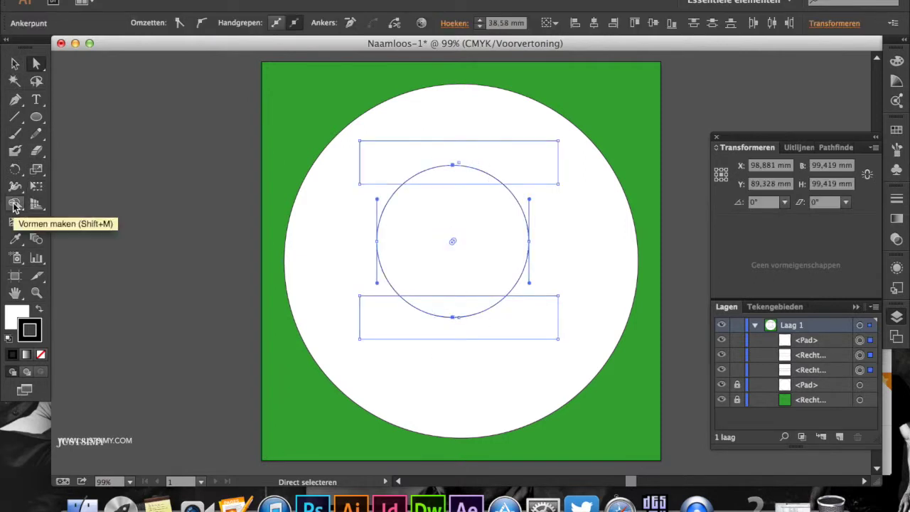
click(15, 205)
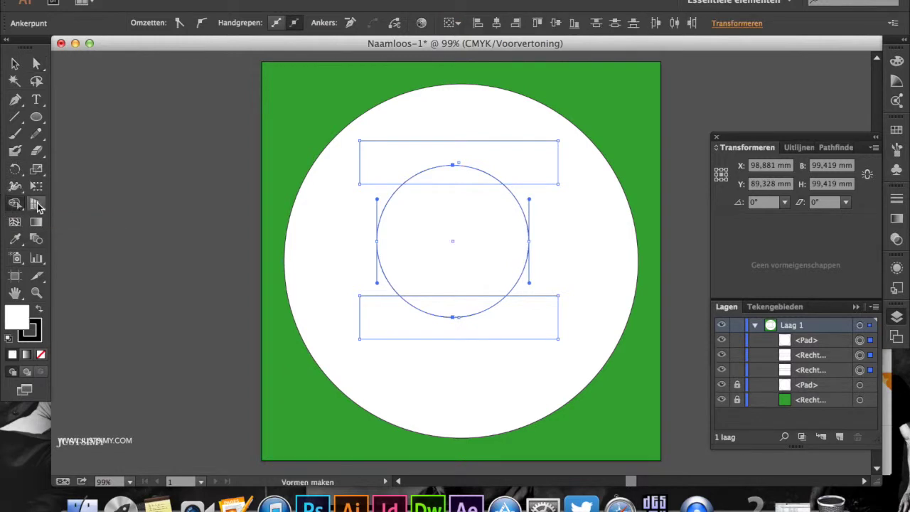
drag(379, 163, 453, 204)
drag(471, 254, 409, 321)
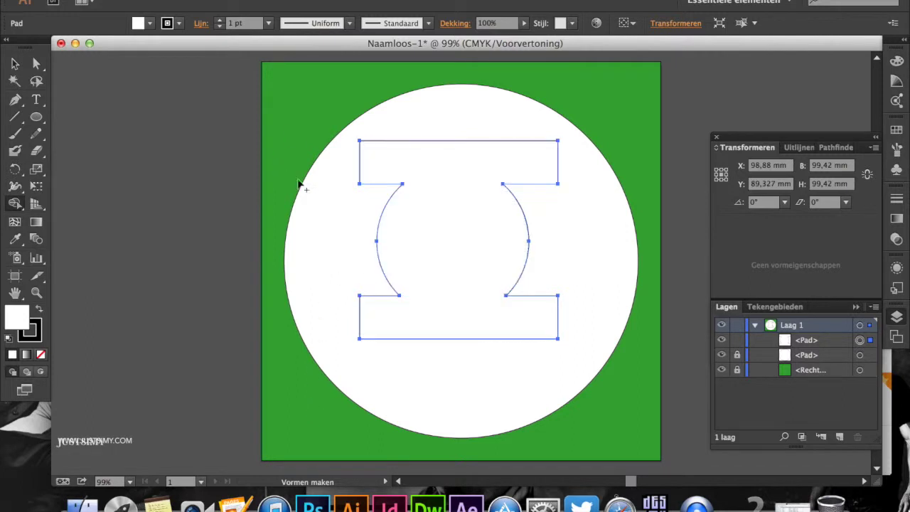
- Enlarge the merged emblem proportionally to about 116 by 116 mm and move it to the middle of the white circle
click(15, 64)
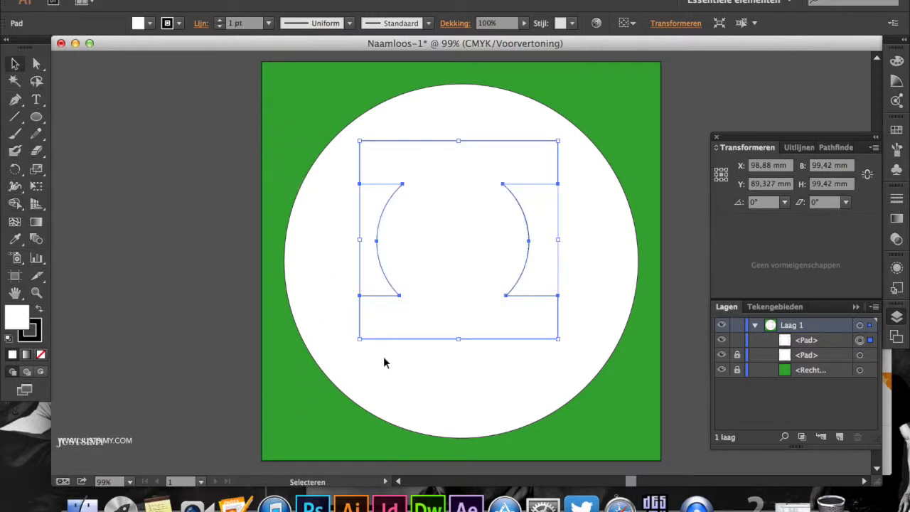
drag(361, 341, 328, 377)
click(473, 298)
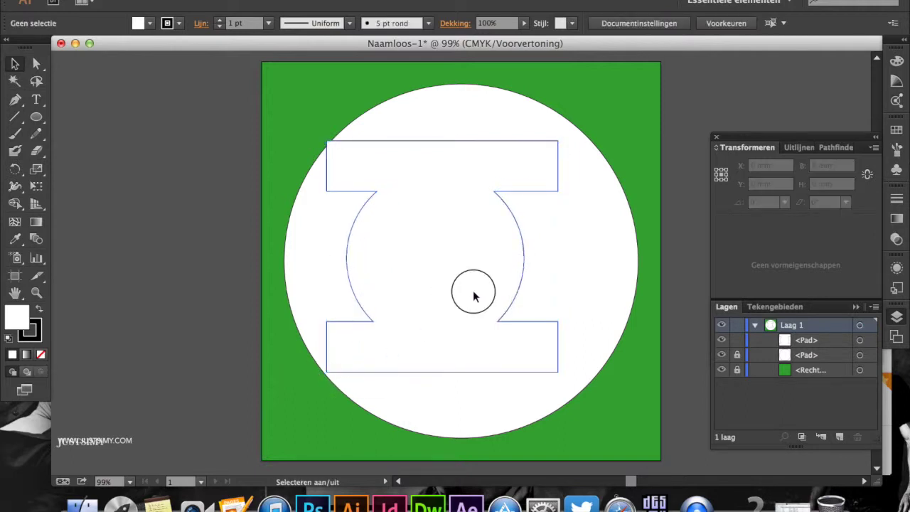
drag(461, 289, 471, 278)
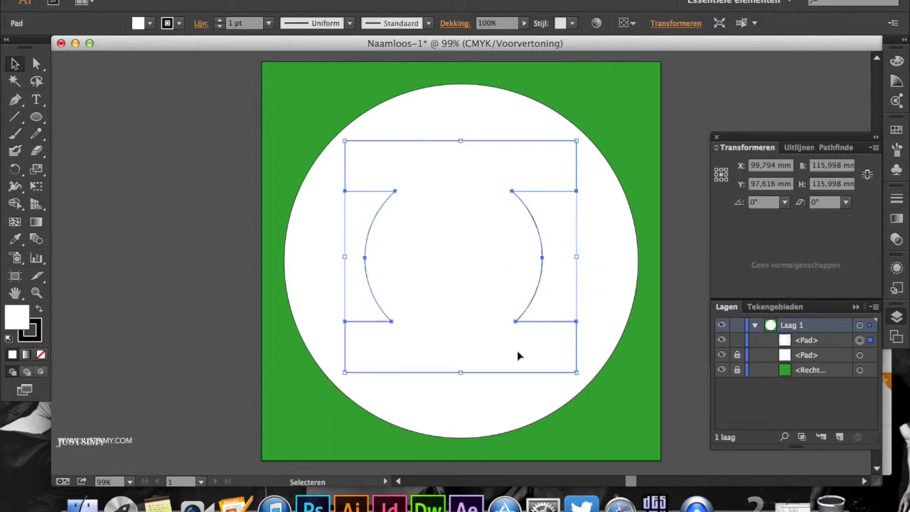
drag(518, 352, 519, 352)
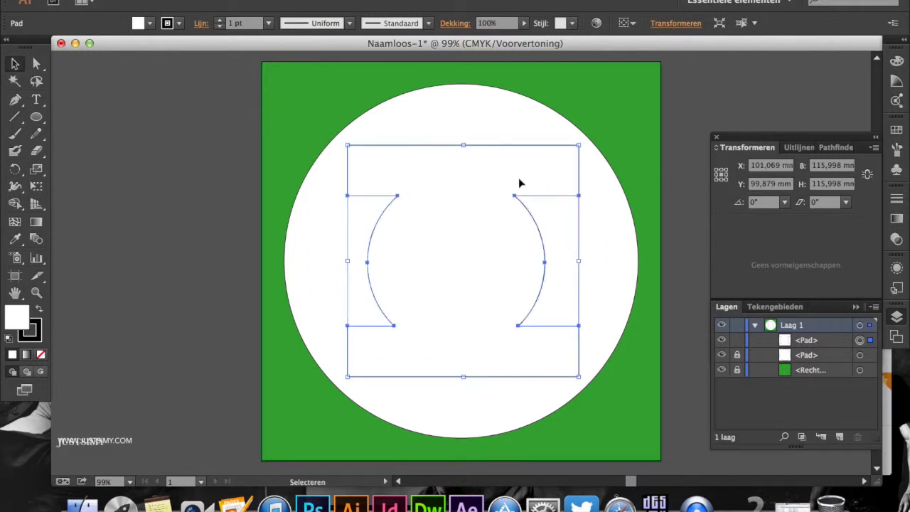
- Fill the merged emblem with the same green as the background
click(149, 27)
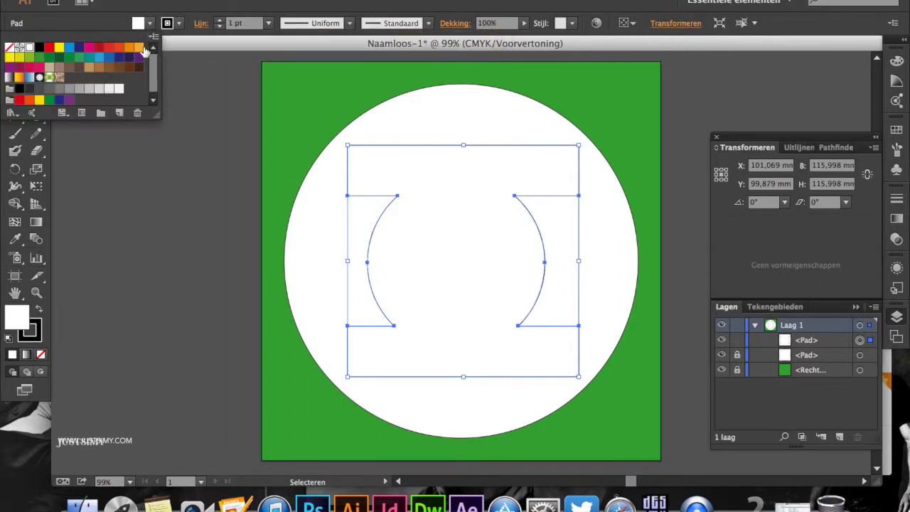
click(39, 58)
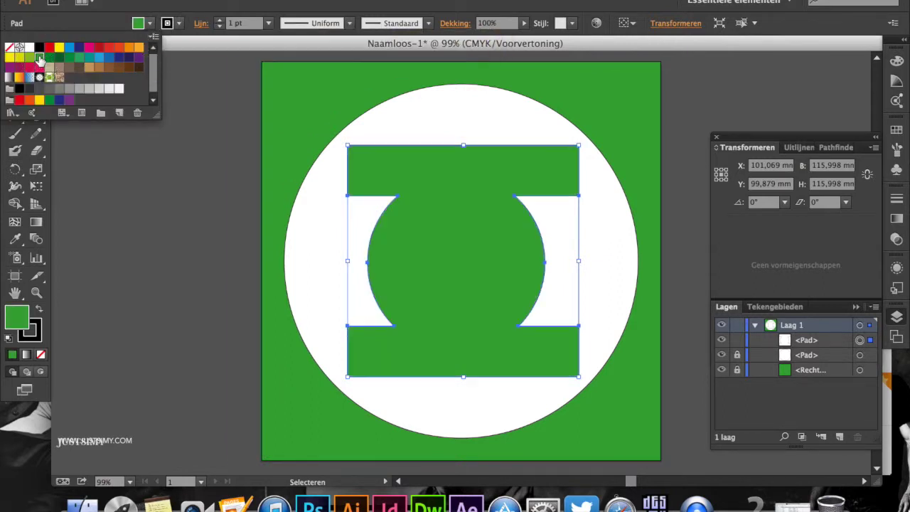
click(215, 239)
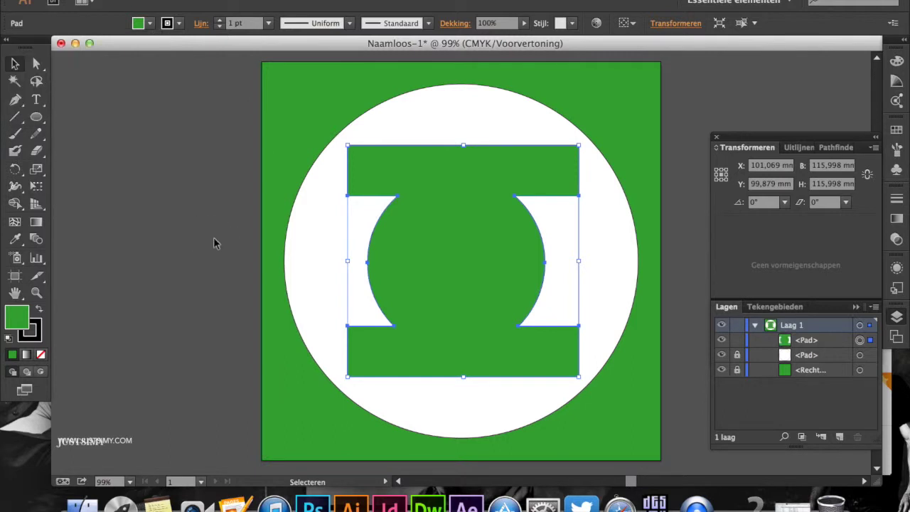
- Compare the emblem with the Green Lantern reference image in Twitter and return to Illustrator
click(589, 257)
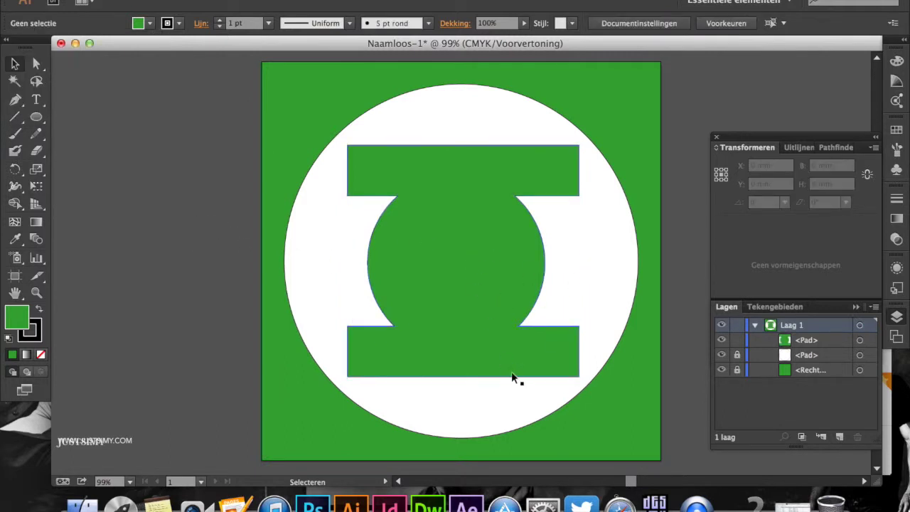
click(582, 505)
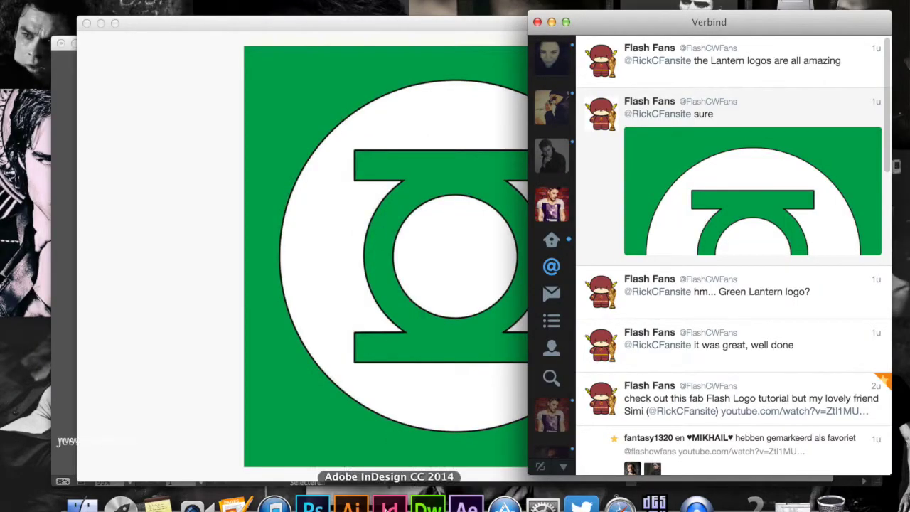
click(351, 505)
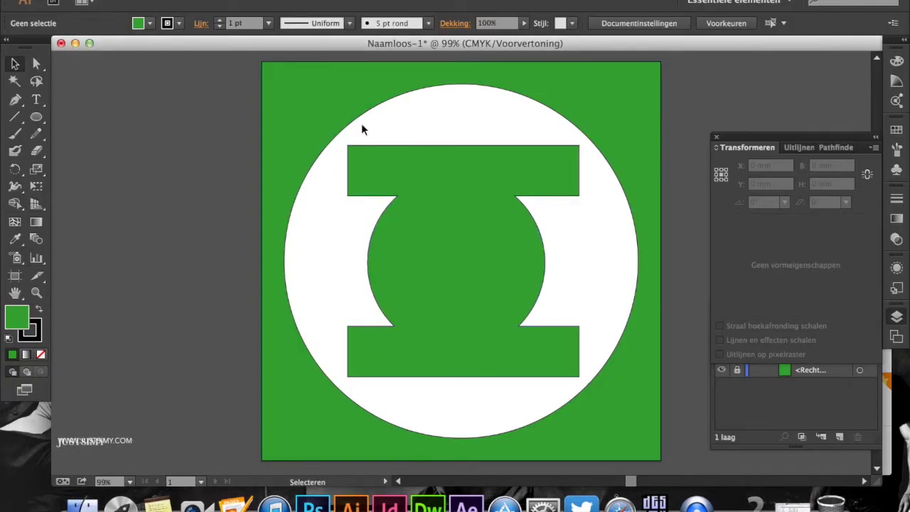
- Unlock the large white circle while keeping the background locked, and set the circle's stroke weight to 3 pt
click(896, 317)
click(897, 317)
click(736, 370)
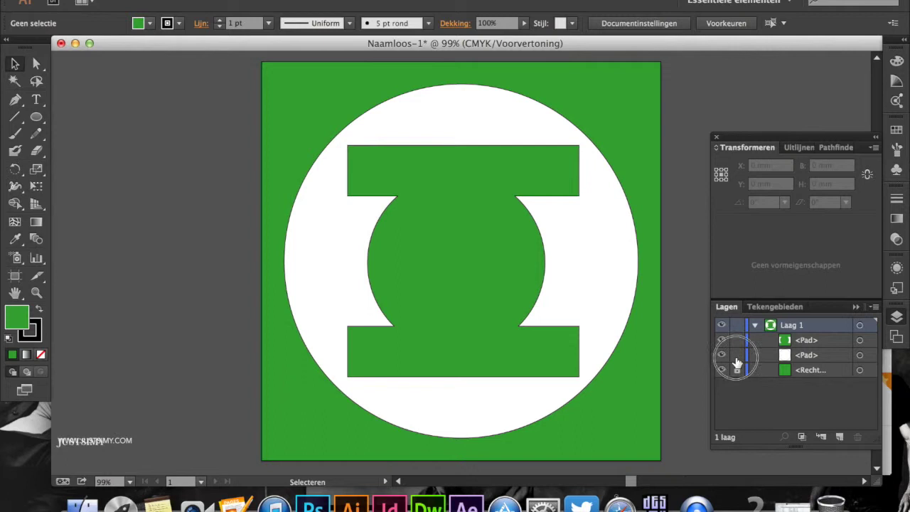
click(386, 101)
click(219, 19)
click(220, 20)
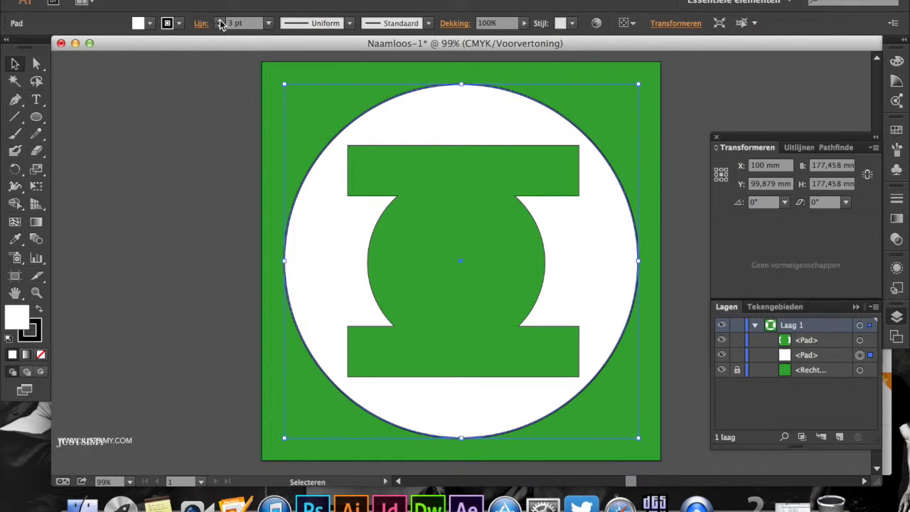
click(220, 19)
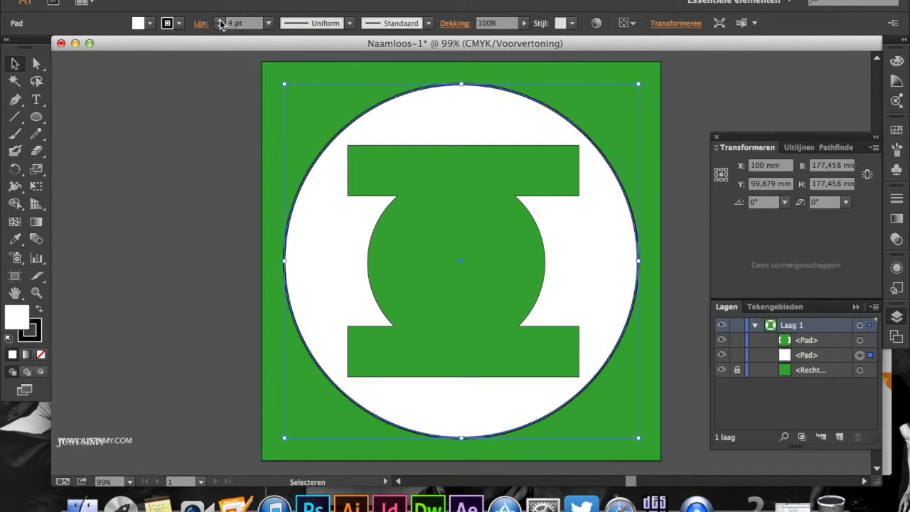
click(220, 26)
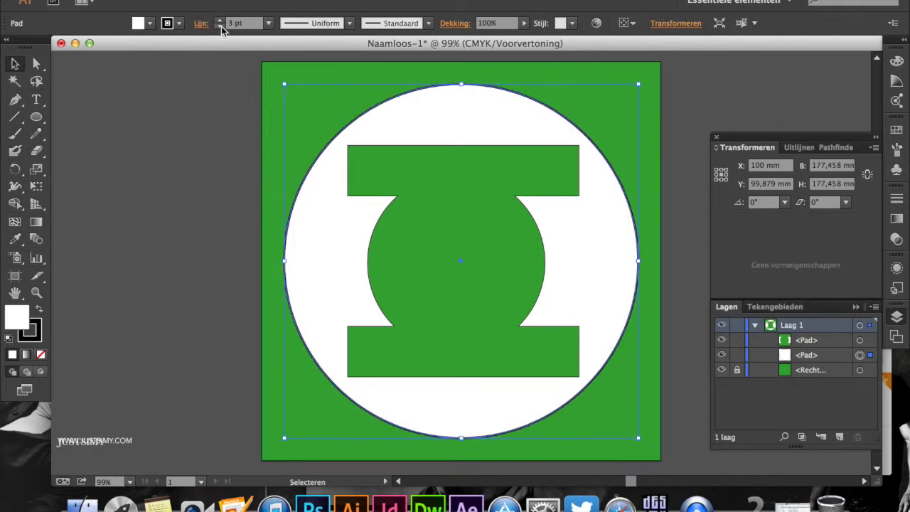
- Set the green emblem's stroke weight to 3 pt
click(419, 147)
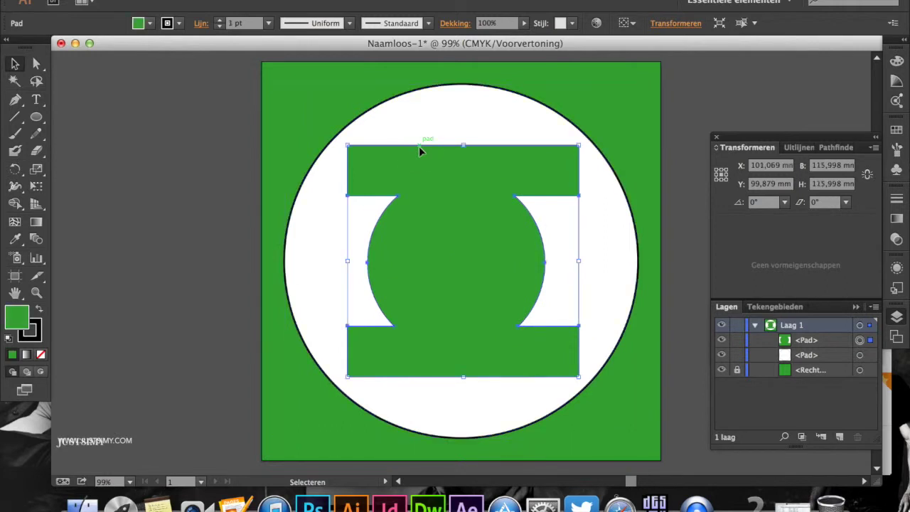
click(220, 20)
click(221, 20)
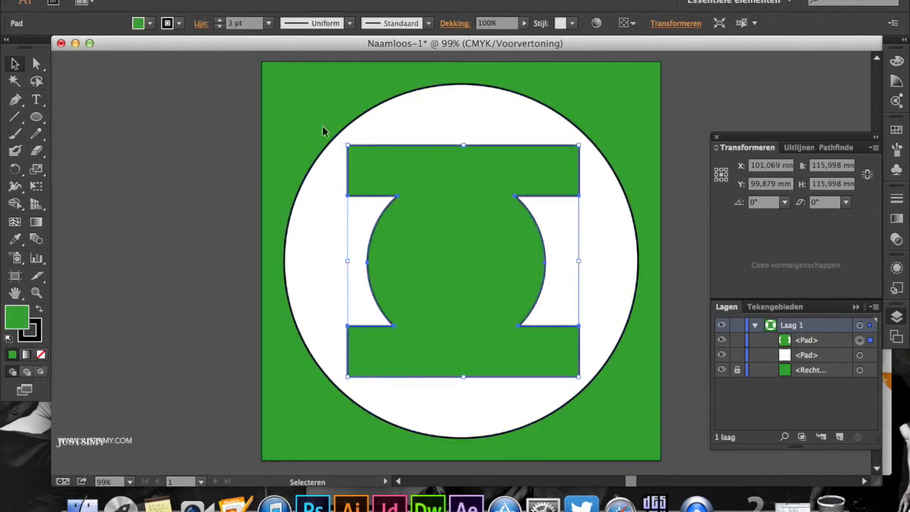
- Draw a white circle about 64.5 mm across with a 3 pt outline, and position it in the middle of the green emblem
click(329, 231)
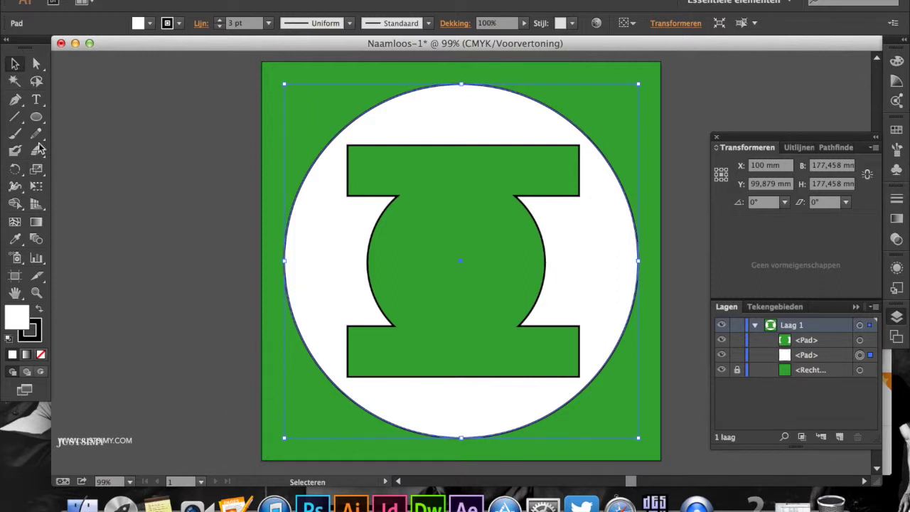
click(36, 117)
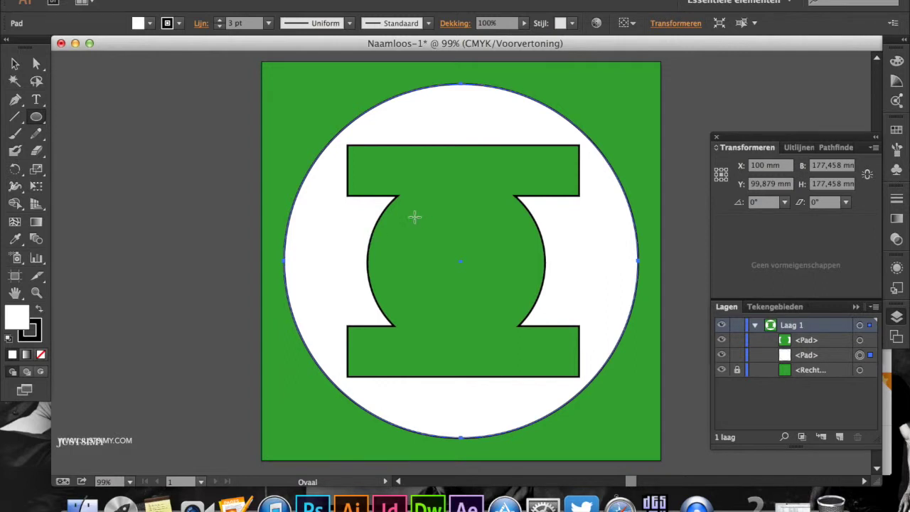
drag(408, 208, 534, 333)
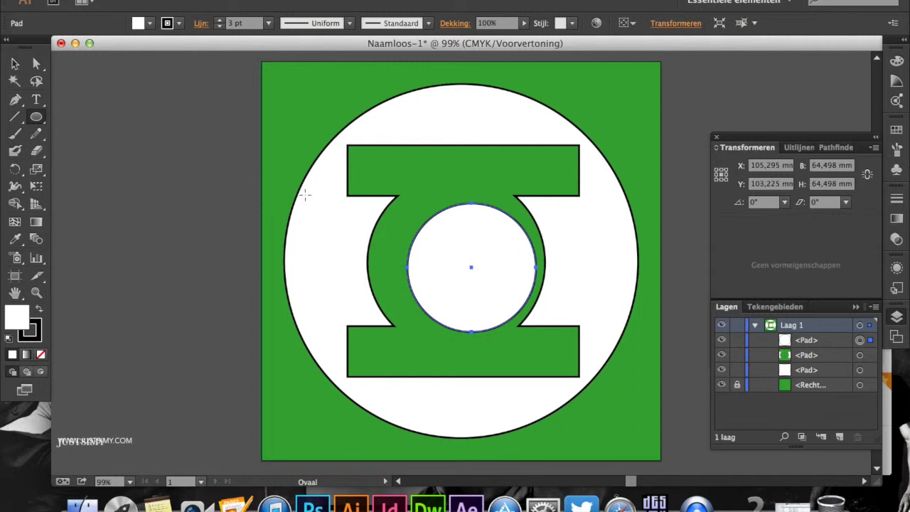
click(15, 63)
mouse_move(445, 225)
mouse_down()
mouse_move(433, 222)
mouse_move(437, 229)
mouse_up()
click(595, 241)
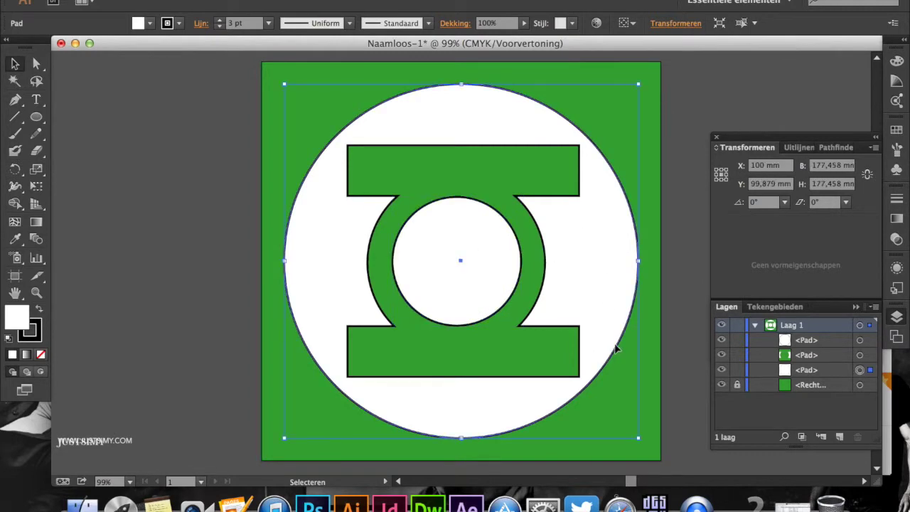
- Check the Twitter reference, and thin both emblem bars with Direct Selection, moving the upper corners to about Y 52.8 mm and the lower ones to about 144 mm
click(587, 503)
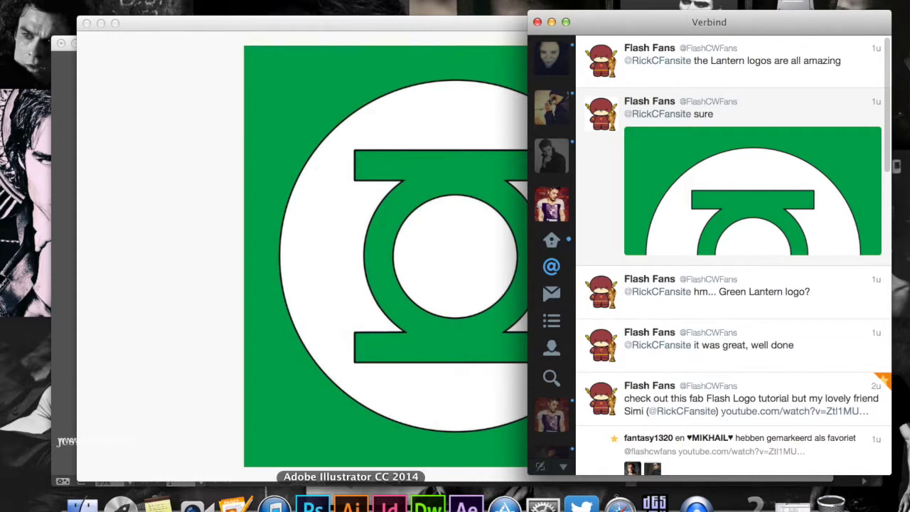
click(351, 505)
click(419, 167)
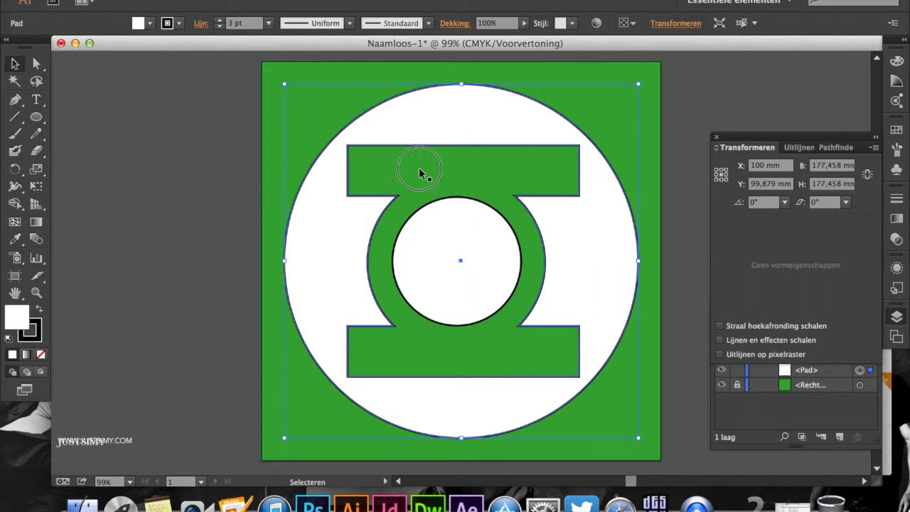
drag(465, 147, 462, 149)
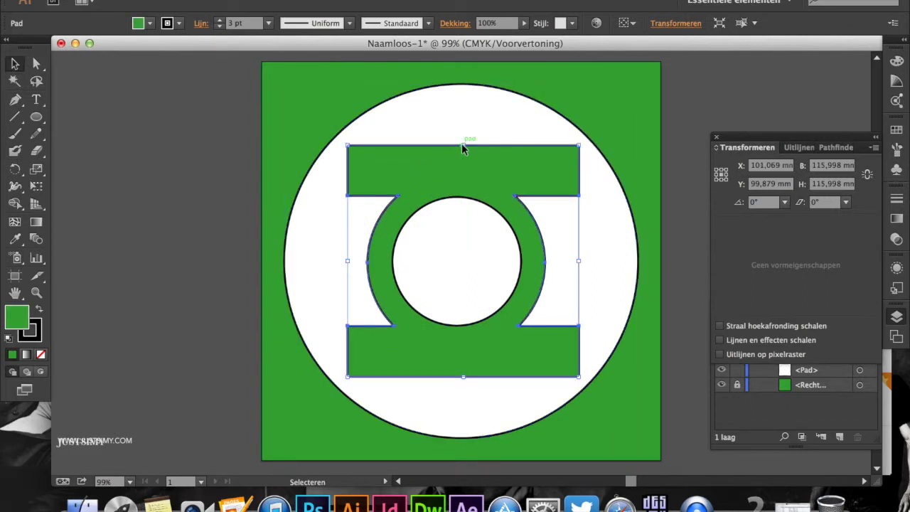
click(37, 63)
drag(350, 150, 351, 172)
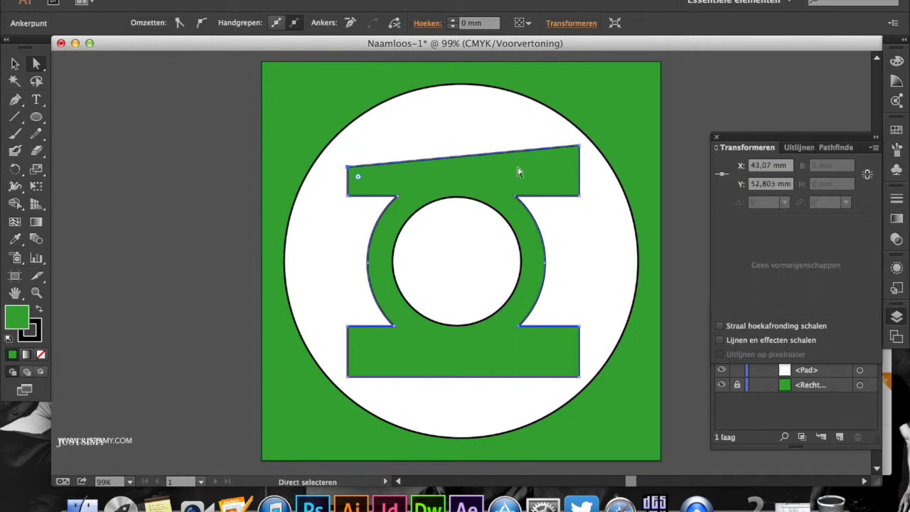
drag(580, 147, 578, 172)
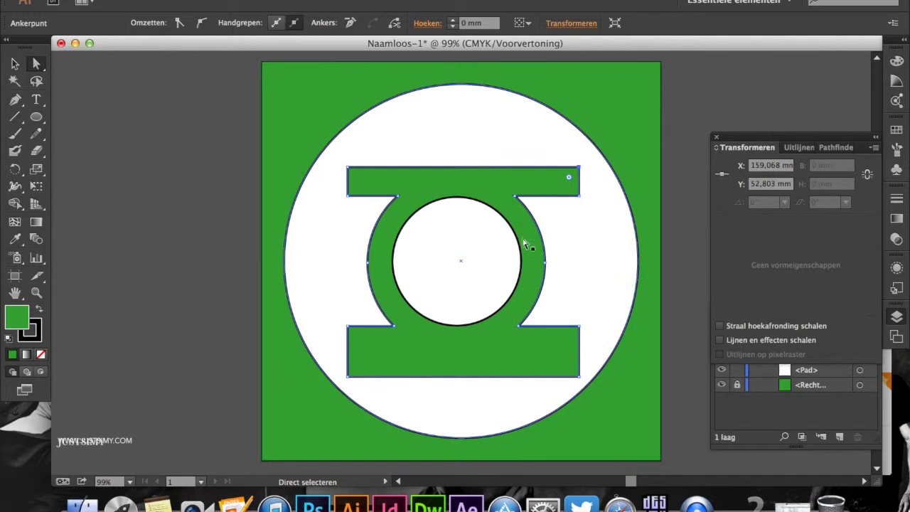
drag(351, 379, 350, 353)
drag(580, 378, 580, 349)
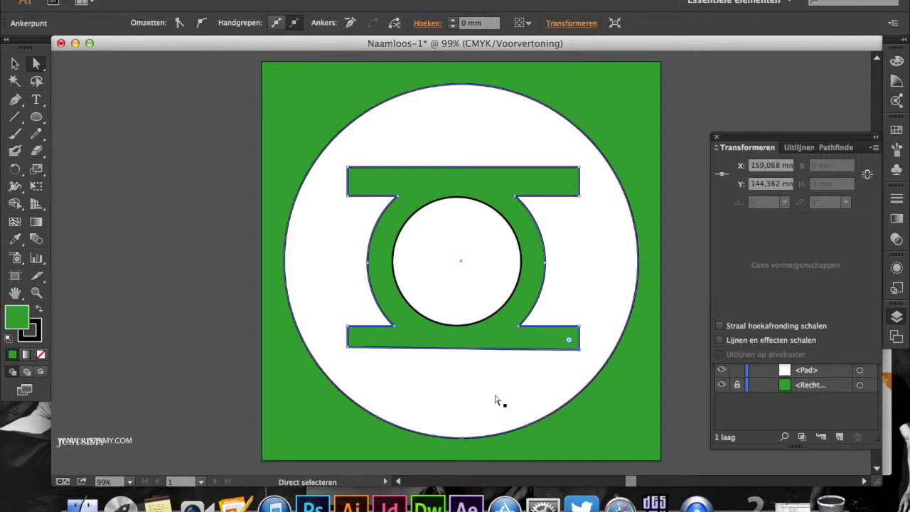
- Enlarge the thinned emblem proportionally and move it back to the middle of the large white circle
click(15, 64)
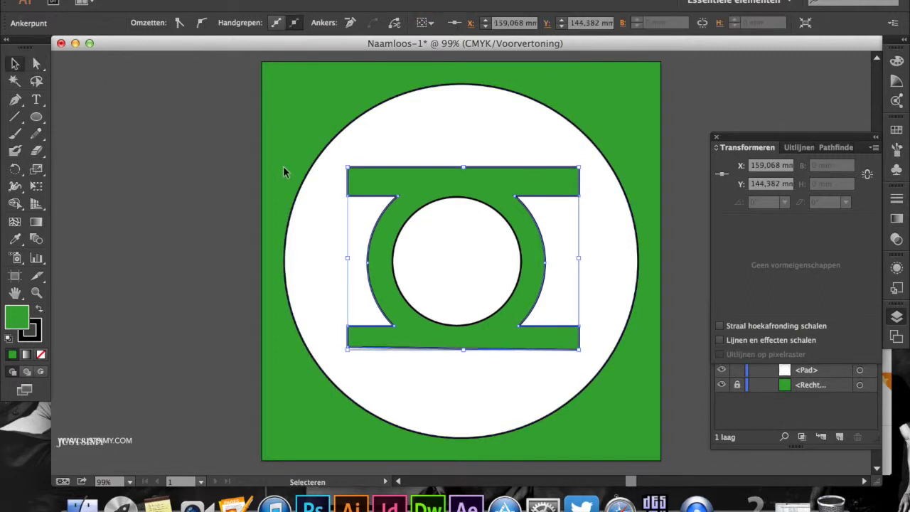
drag(348, 352, 309, 373)
drag(416, 183, 429, 174)
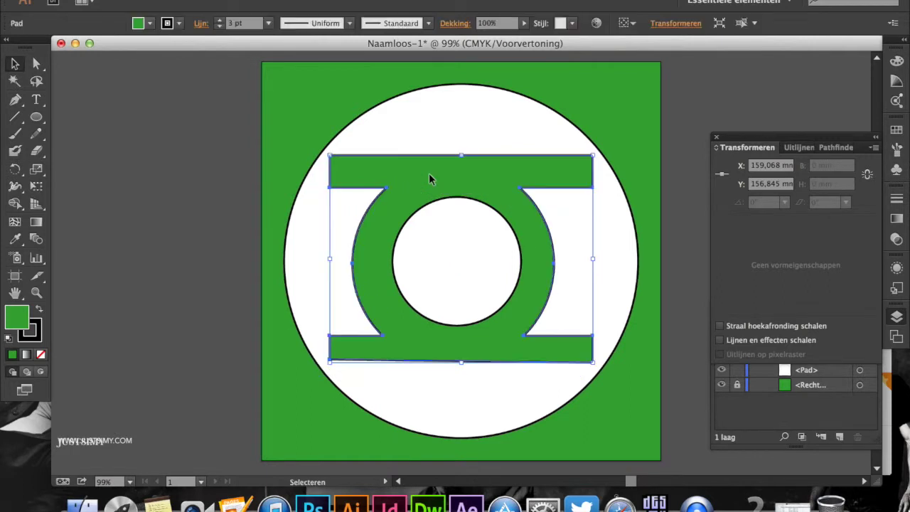
- Enlarge the inner white circle to about 67.7 mm across and reposition it in the middle of the emblem
click(458, 229)
drag(455, 232, 448, 229)
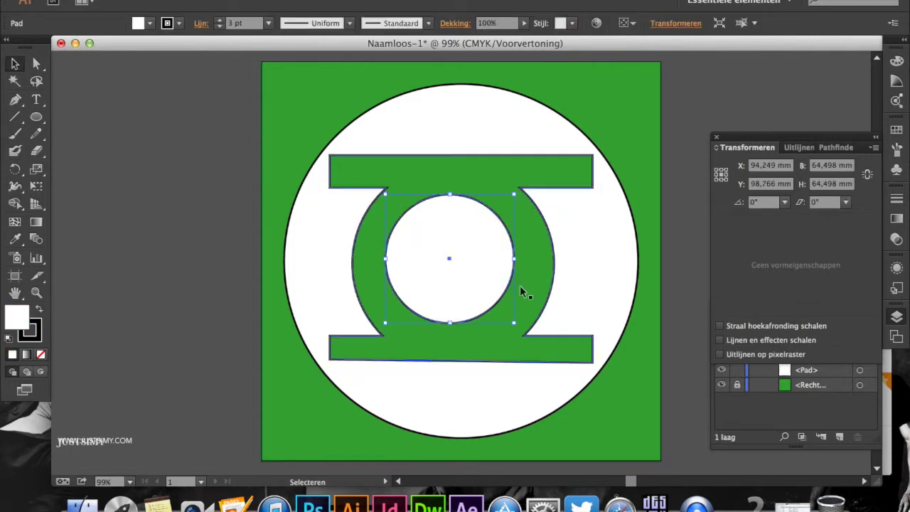
drag(514, 322, 520, 331)
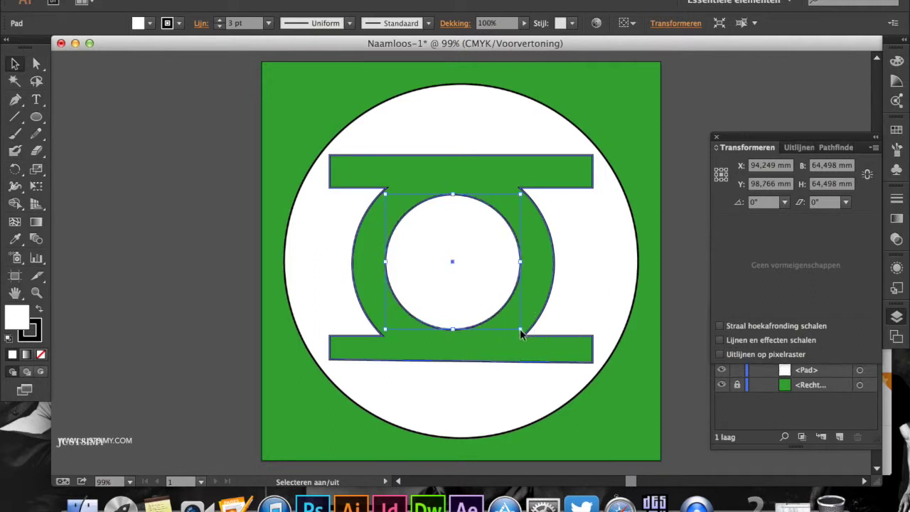
drag(482, 276, 475, 271)
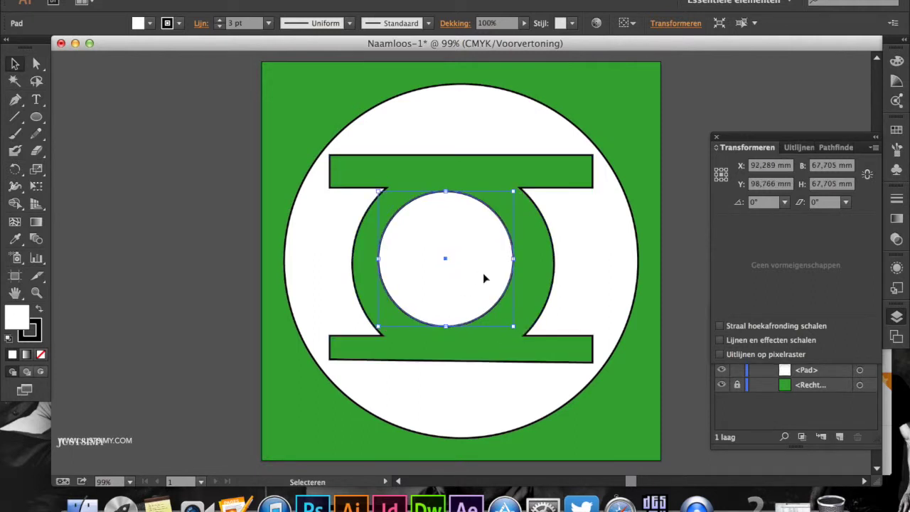
click(590, 270)
drag(467, 264, 473, 265)
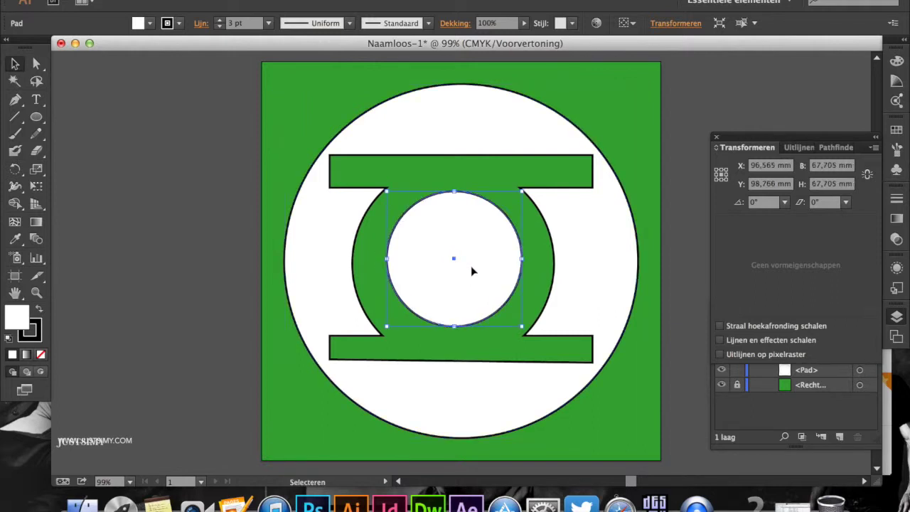
click(597, 259)
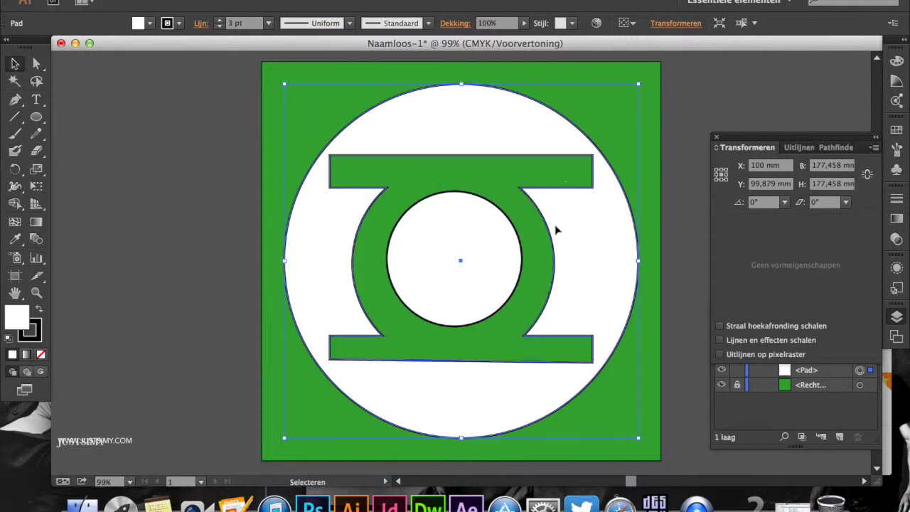
- Shorten the right ends of both emblem bars with Direct Selection, bringing the upper bar's corners to about X 159.3 mm
click(37, 64)
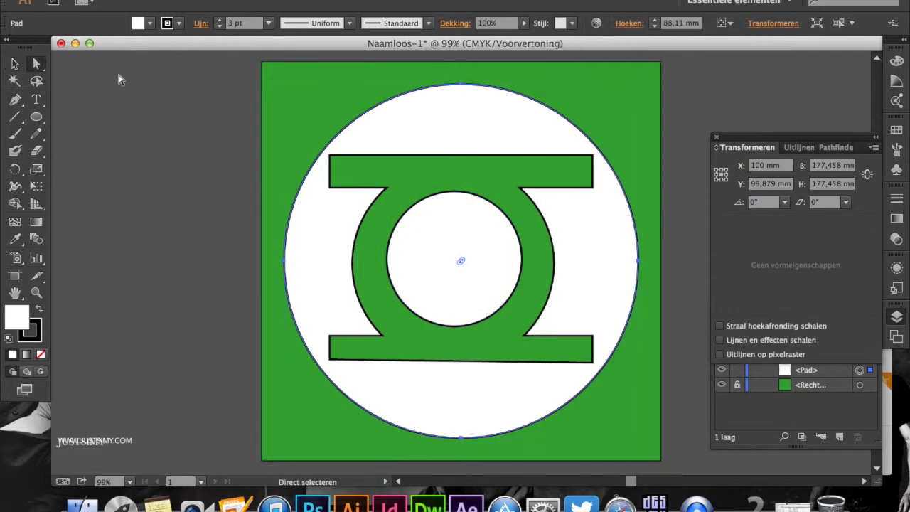
drag(594, 160, 581, 158)
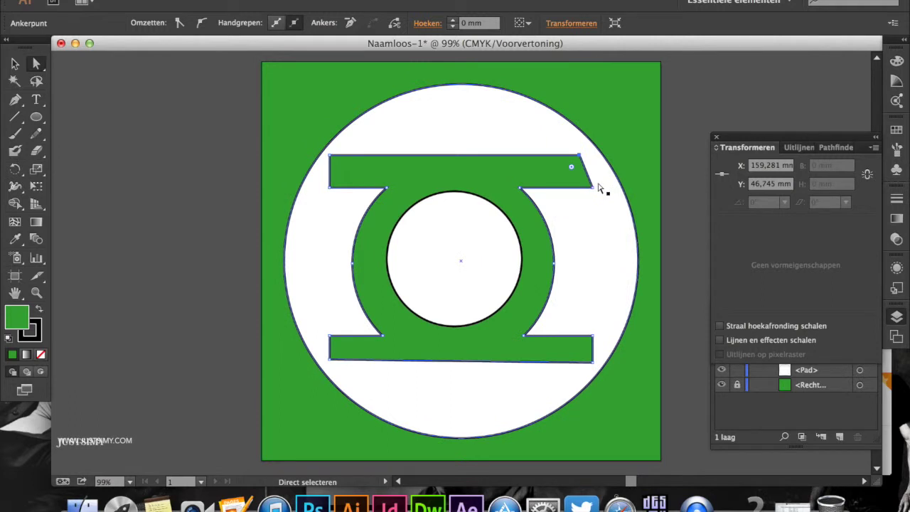
drag(593, 188, 581, 192)
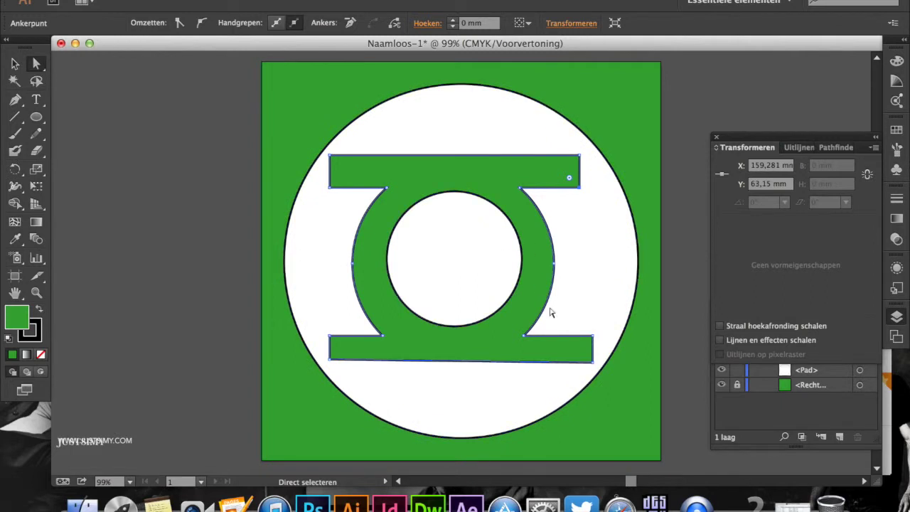
drag(594, 340, 581, 365)
click(619, 259)
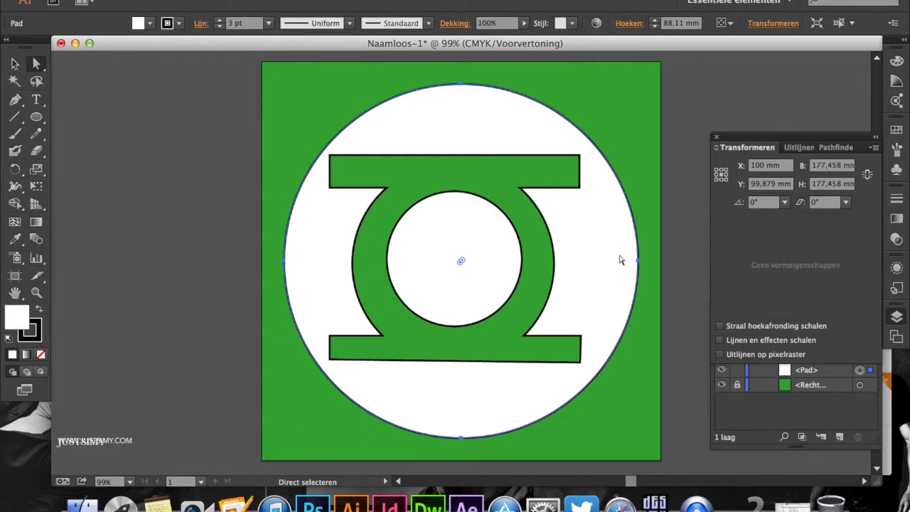
drag(580, 363, 580, 364)
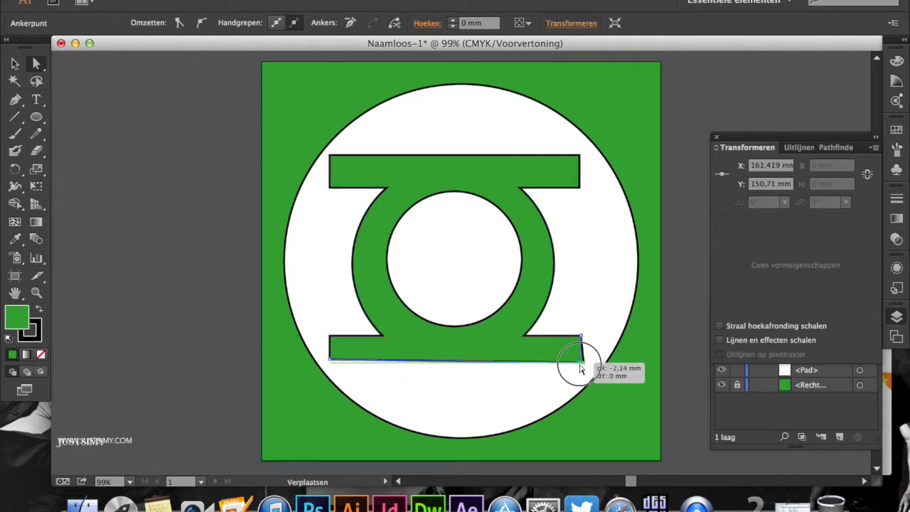
drag(580, 364, 582, 364)
click(596, 337)
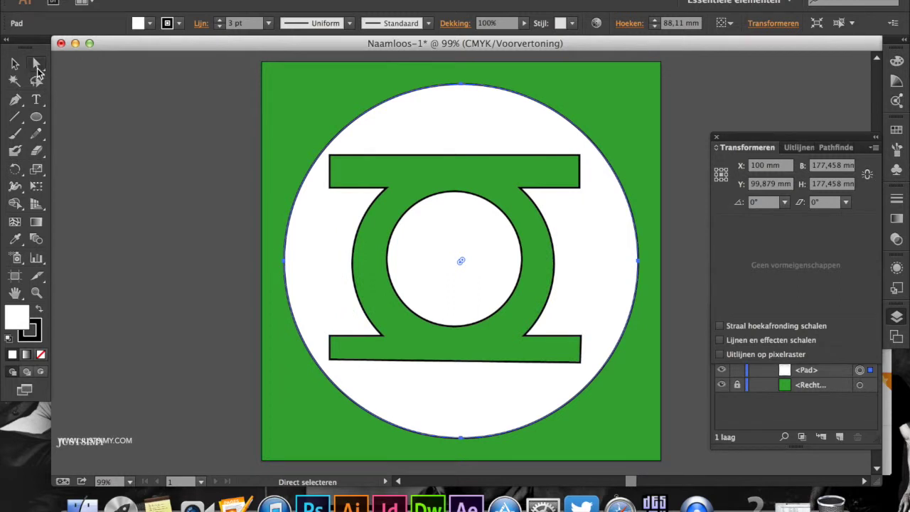
- Centre the emblem and inner white circle horizontally at X 100 mm, and nudge the emblem up to about Y 97.7 mm
click(17, 65)
drag(451, 171, 455, 169)
drag(474, 223, 482, 229)
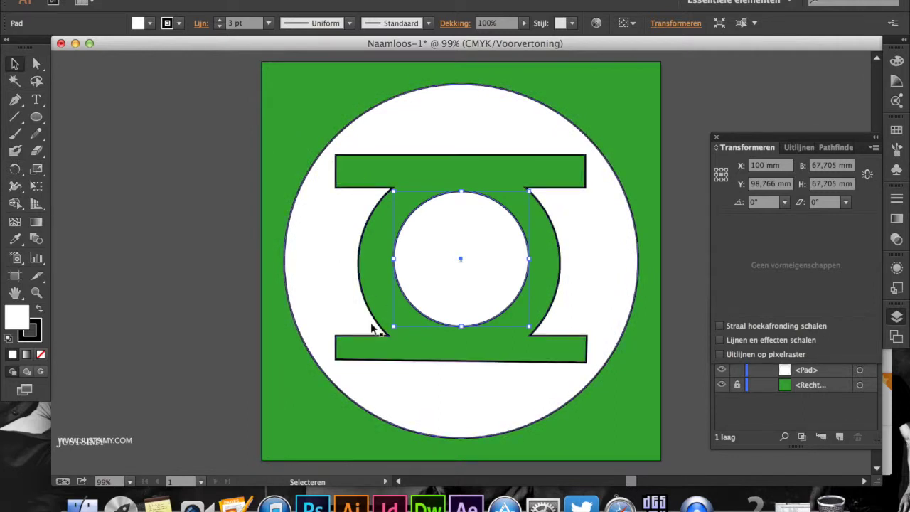
click(336, 361)
drag(338, 363, 338, 370)
drag(424, 178, 432, 171)
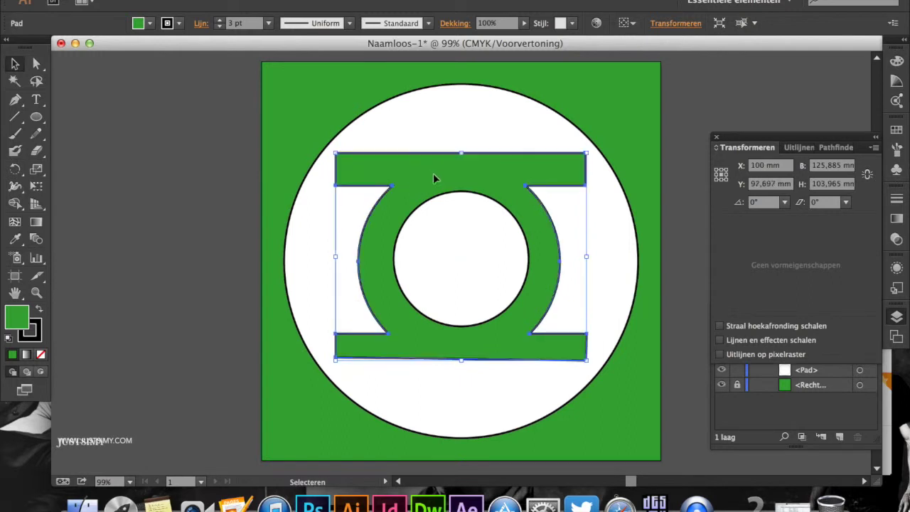
- Thicken the emblem's lower bar with Direct Selection by lowering both of its bottom corners level to about Y 152.6 mm
click(35, 64)
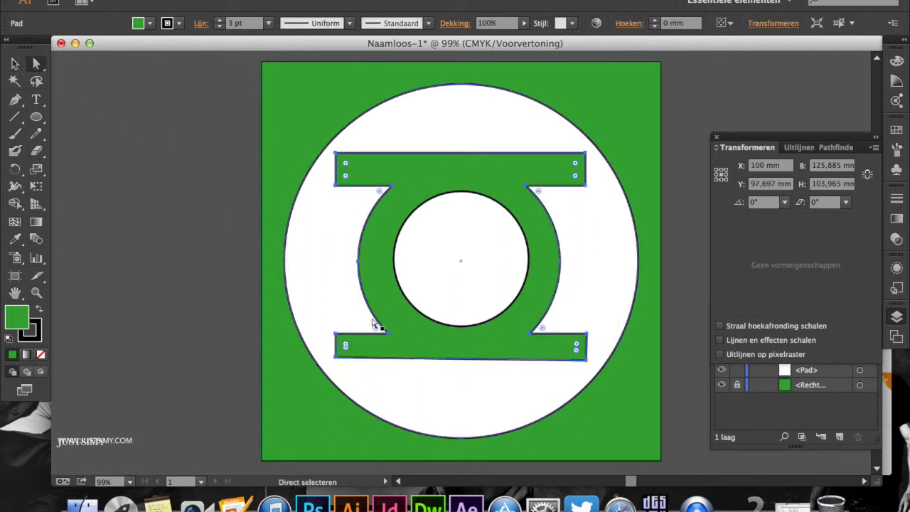
drag(336, 358, 339, 369)
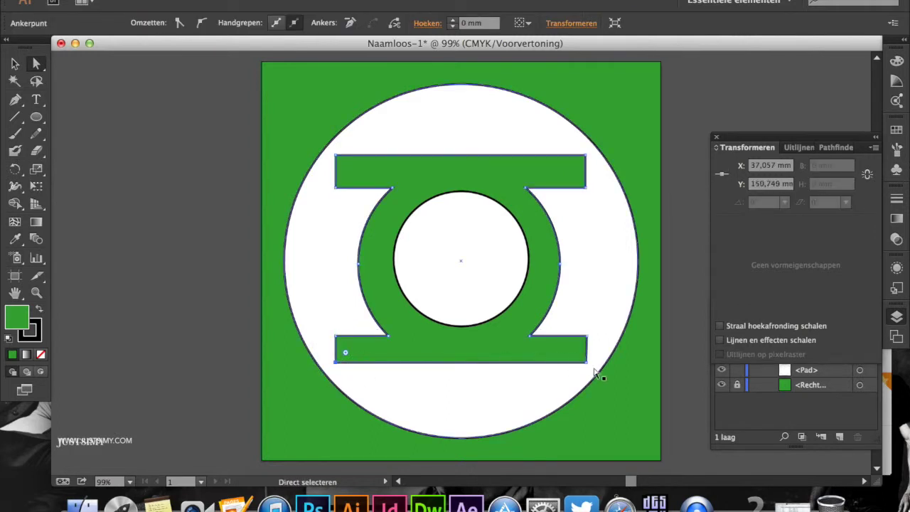
drag(586, 365, 586, 371)
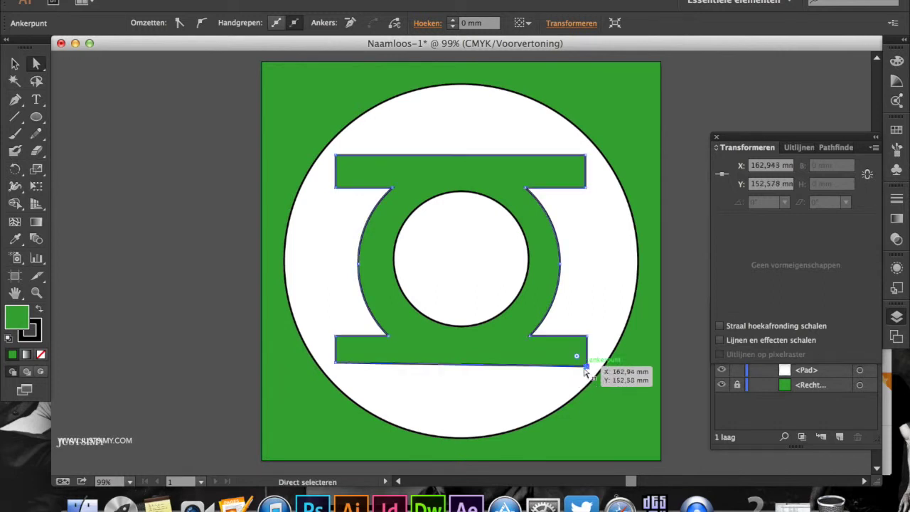
click(337, 364)
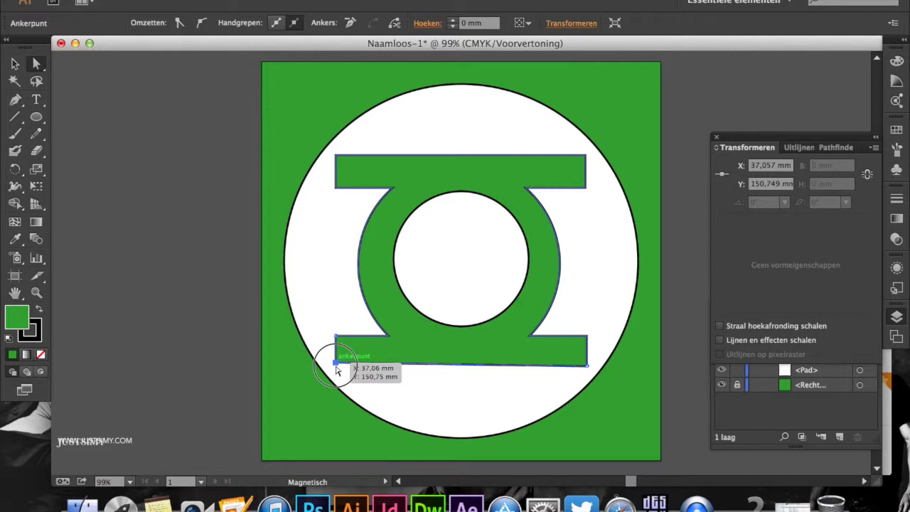
drag(336, 366, 337, 369)
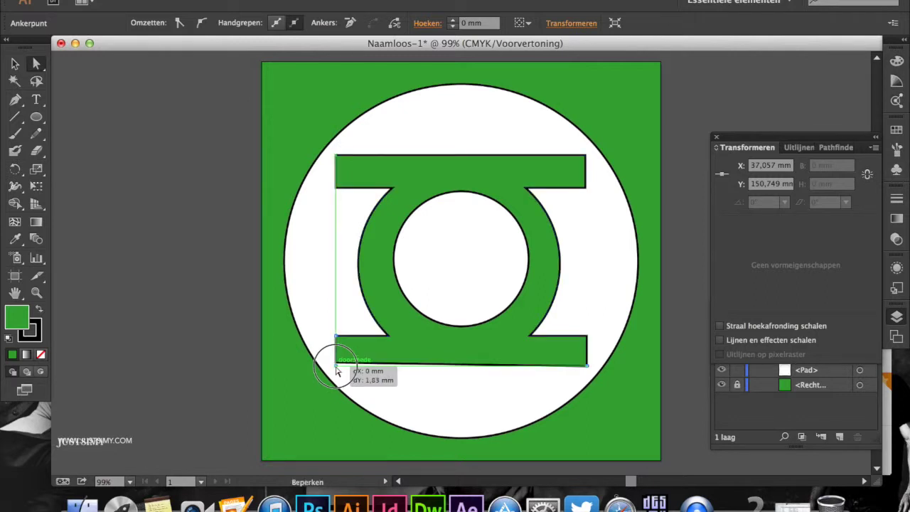
drag(337, 367, 336, 369)
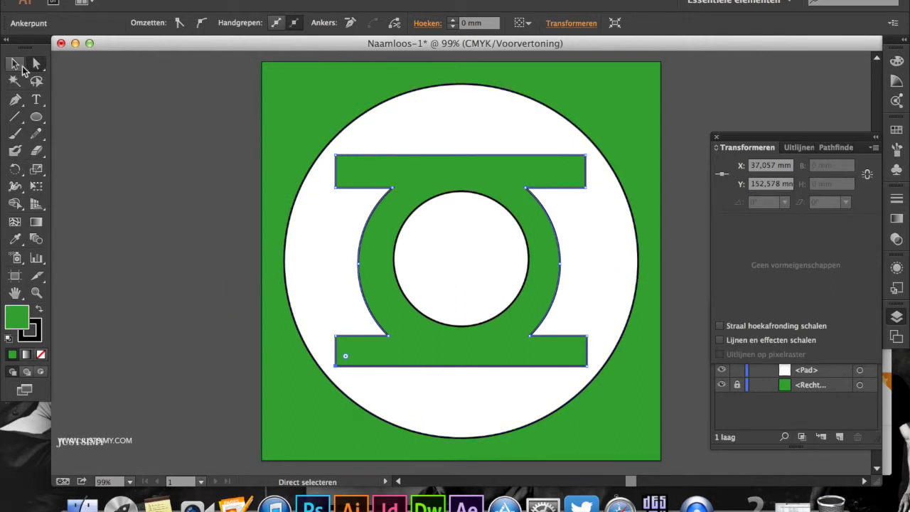
- Reposition the emblem in the middle of the large white circle and centre the inner white circle at X 100 mm, Y 100 mm
click(16, 65)
drag(486, 176, 492, 181)
click(466, 231)
drag(465, 232, 467, 239)
click(594, 241)
drag(451, 179, 442, 179)
click(484, 253)
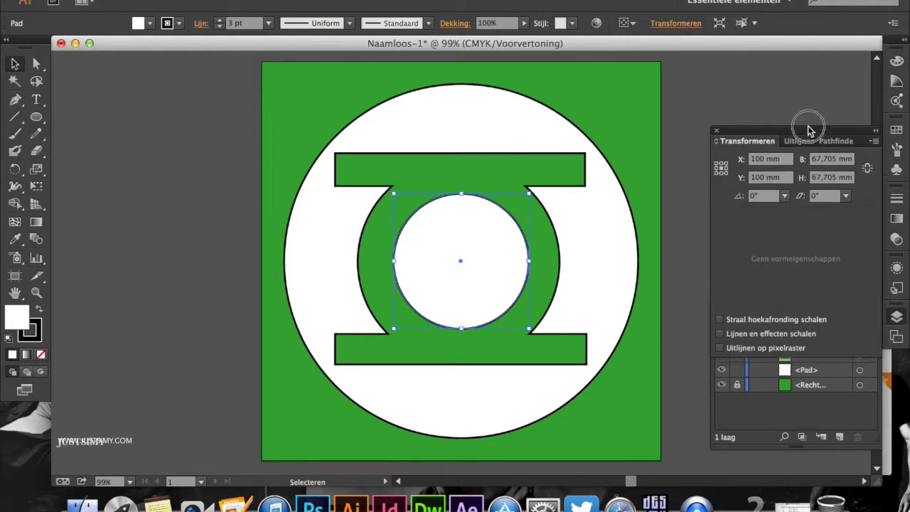
- Uncover the layer list, unlock the green background rectangle and collapse the layer Laag 1
drag(810, 135, 813, 55)
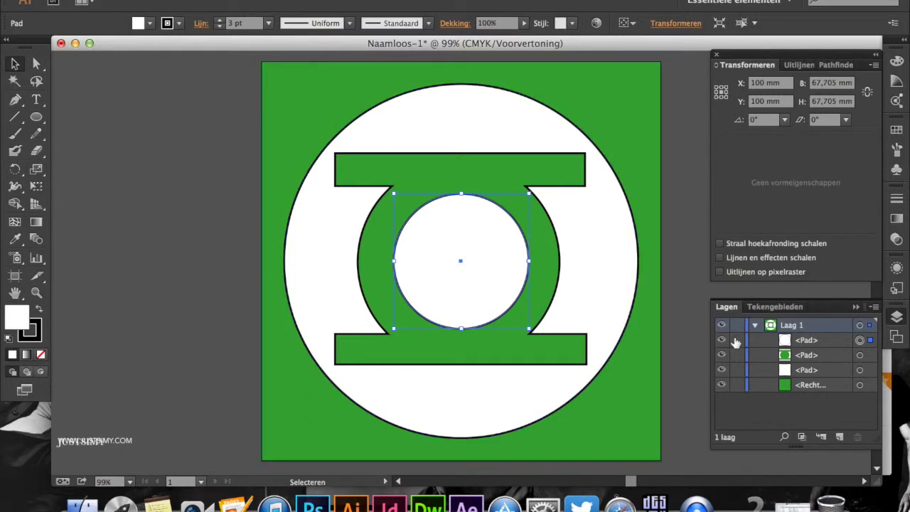
click(755, 326)
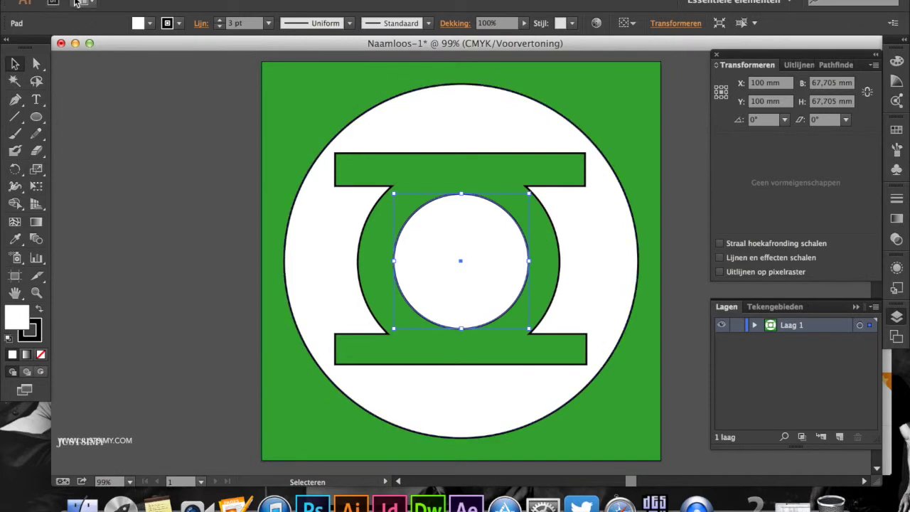
- Save the document as GreenLanternLogo.ai in the Documenten folder, in Adobe Illustrator format
click(117, 0)
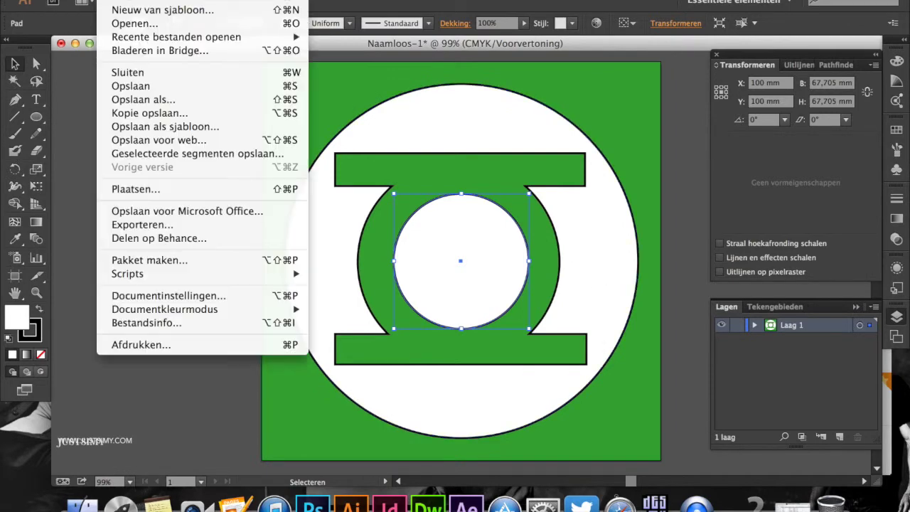
click(148, 103)
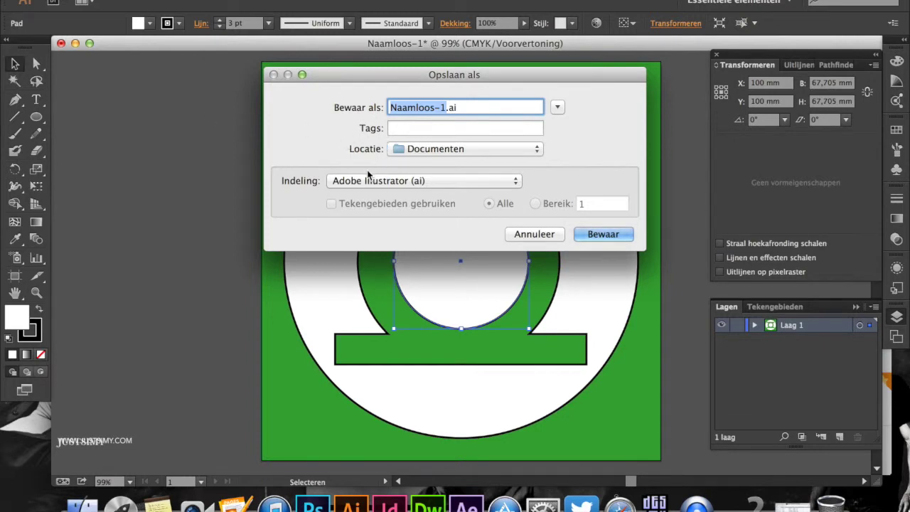
key(BackSpace)
text(GreenLant)
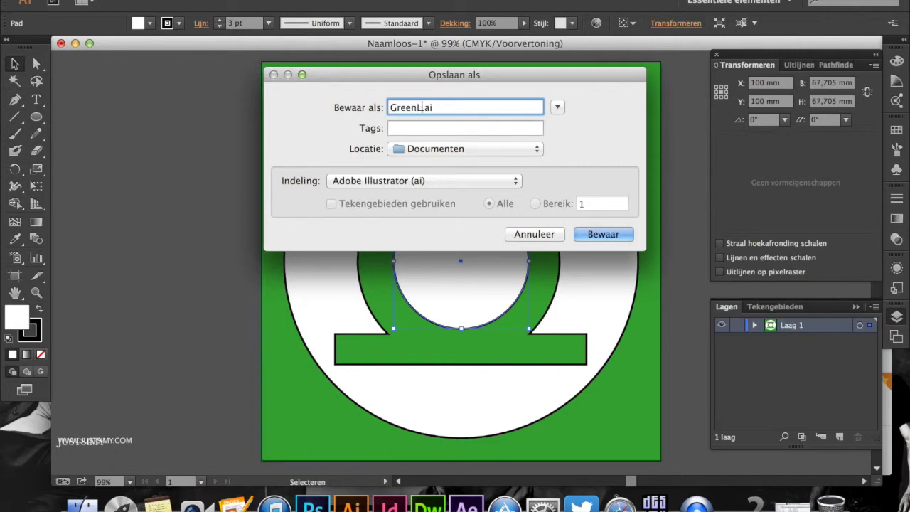
text(ernLogo)
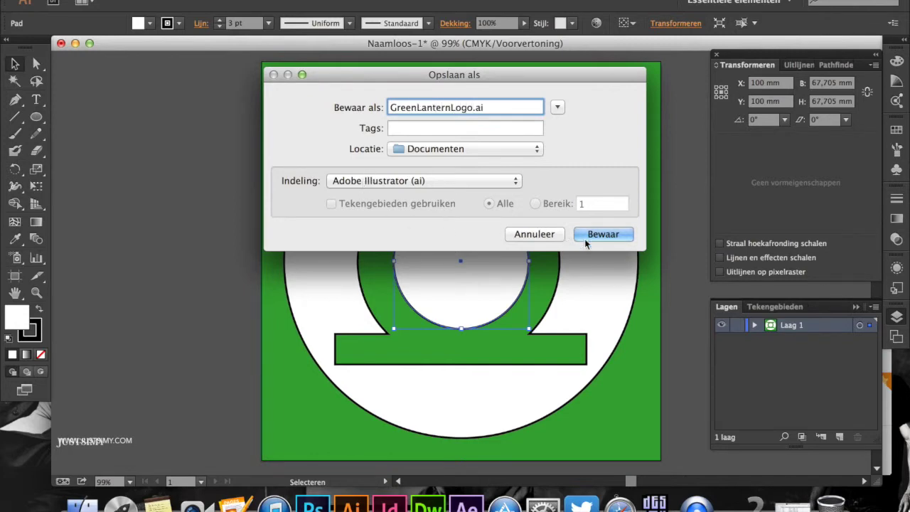
click(607, 242)
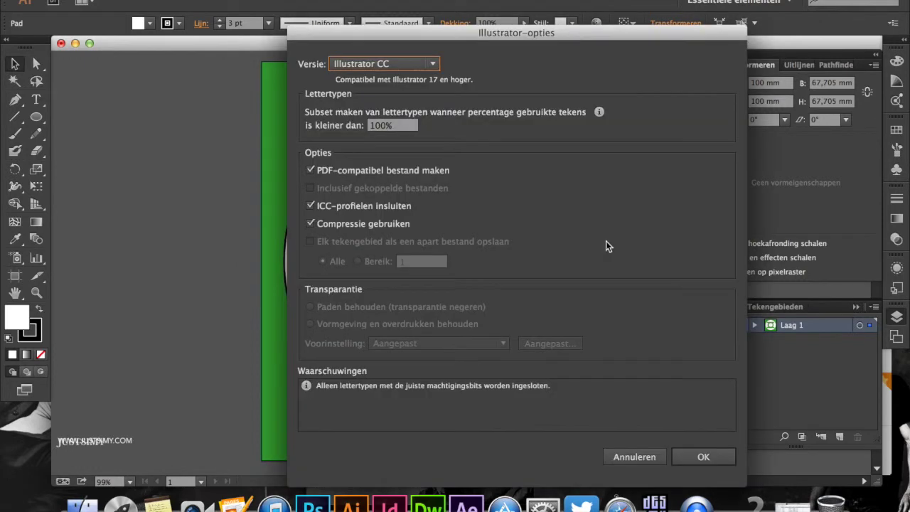
- Set the file version to Illustrator CS6 and complete the save with the other options left as they are
click(433, 66)
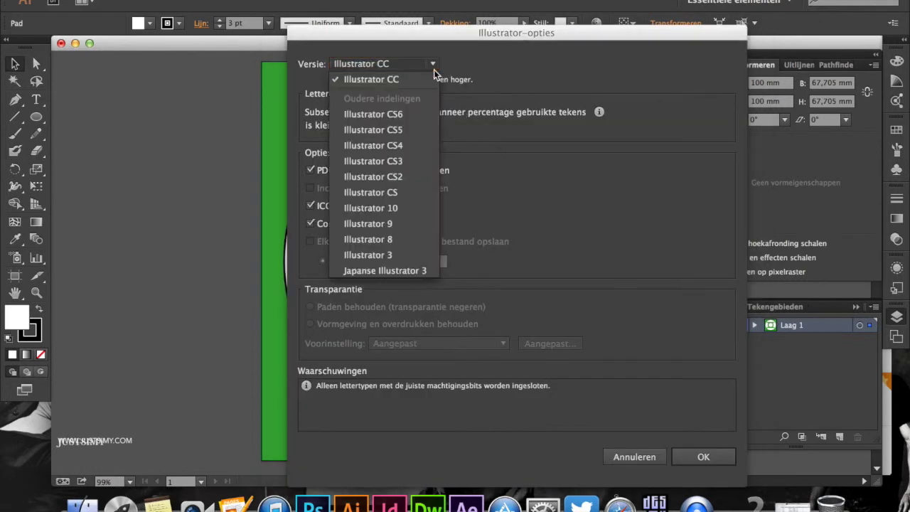
click(403, 112)
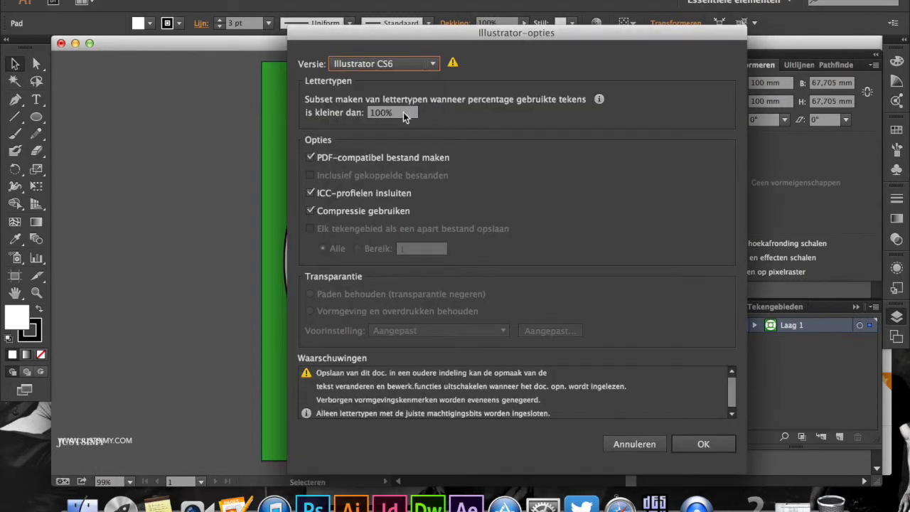
click(704, 443)
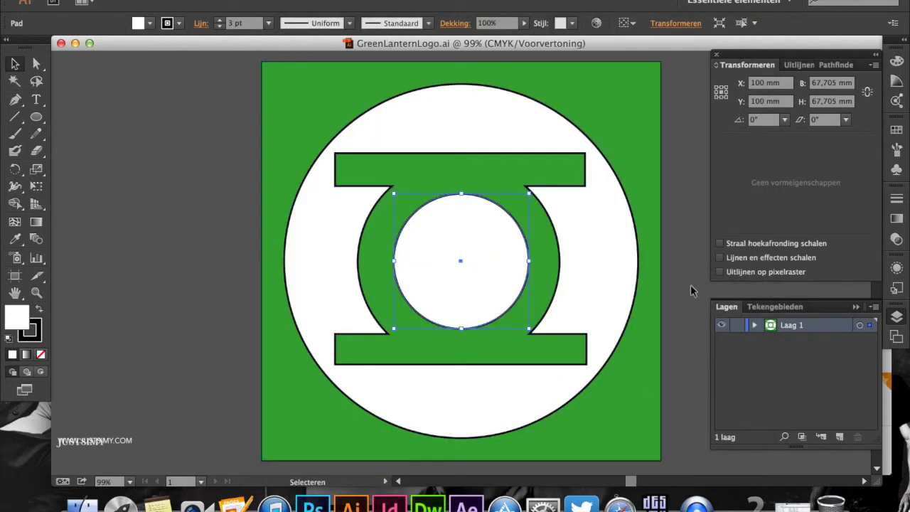